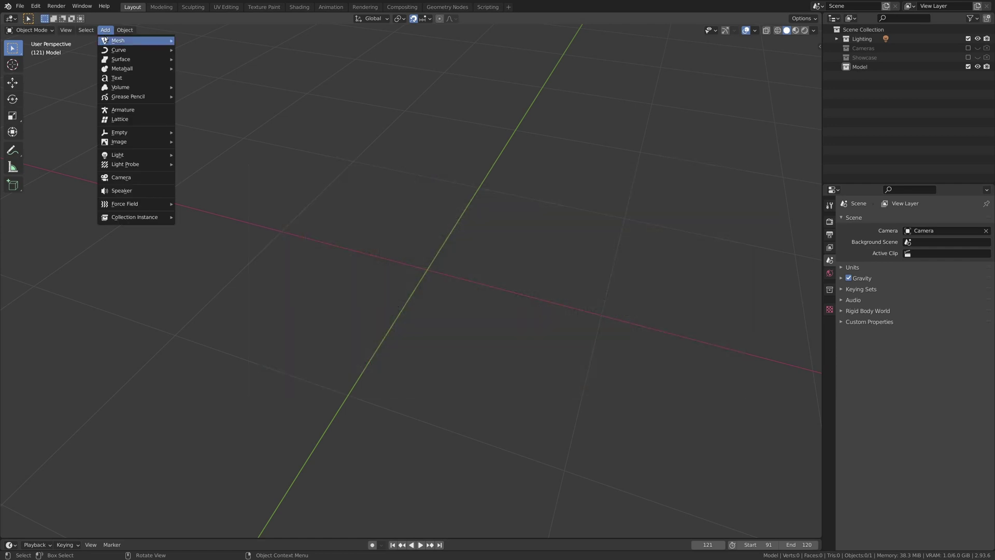
- Add a mesh plane and rotate it upright in Edit Mode
{"action": "mouse_move", "coordinate": [104, 38]}
{"action": "left_click", "coordinate": [194, 39]}
{"action": "key", "text": "Tab"}
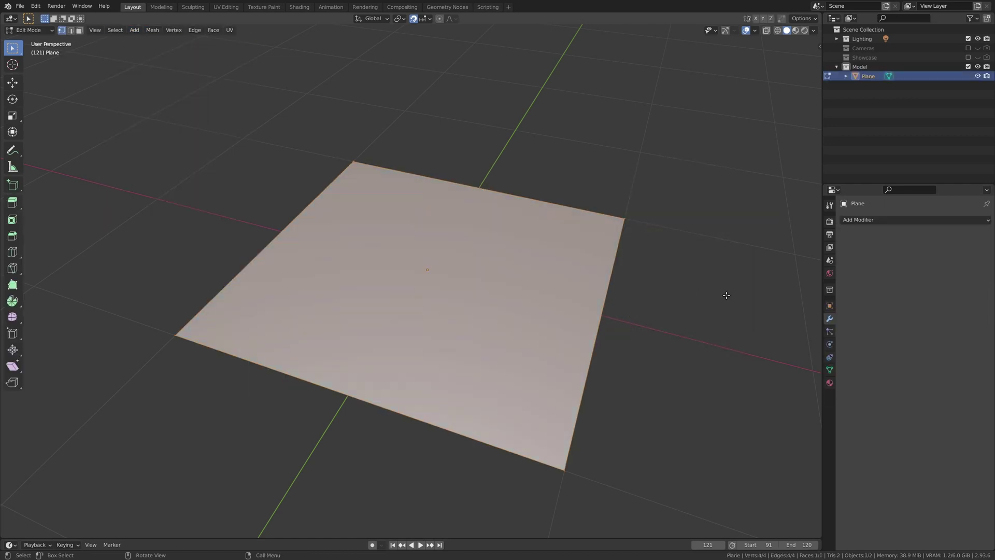
- Add a Subdivision Surface modifier to the plane, set to Simple with viewport and render levels of 6
{"action": "left_click", "coordinate": [893, 221]}
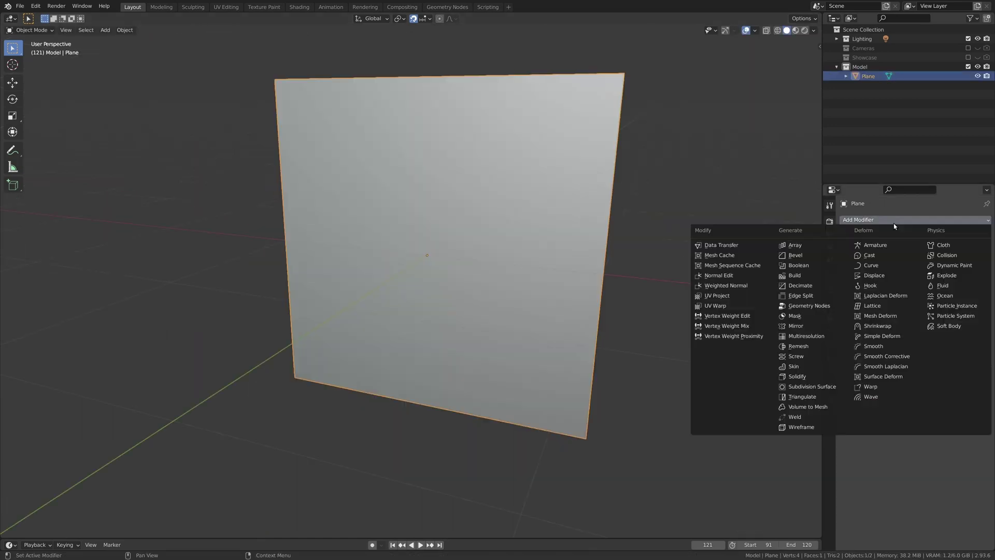
{"action": "left_click", "coordinate": [801, 387]}
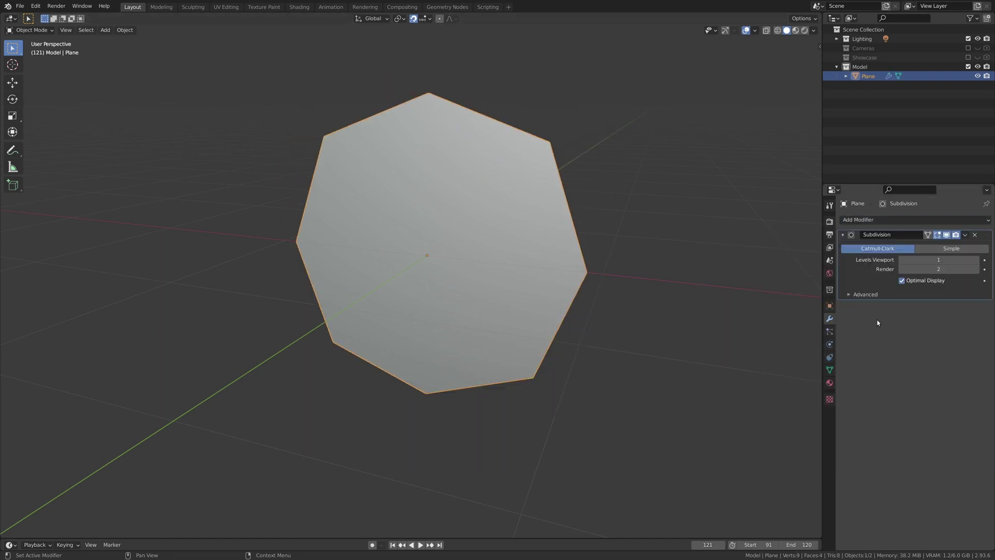
{"action": "left_click", "coordinate": [941, 253]}
{"action": "left_click_drag", "start_coordinate": [912, 259], "coordinate": [975, 259]}
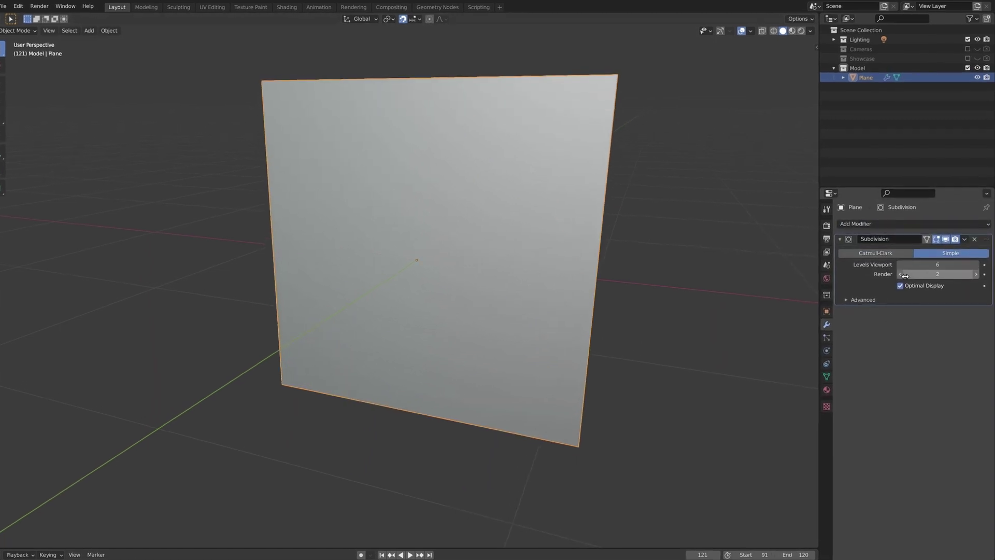
- Add a second Subdivision Surface modifier, set to Simple with viewport and render levels of 3
{"action": "left_click", "coordinate": [864, 226]}
{"action": "left_click", "coordinate": [800, 411]}
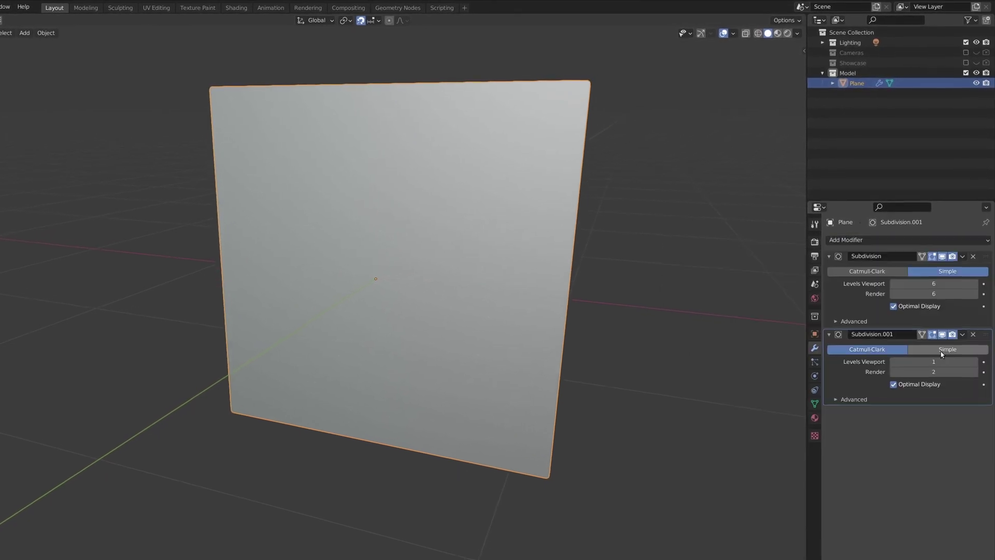
{"action": "left_click", "coordinate": [942, 345]}
{"action": "left_click", "coordinate": [974, 364]}
{"action": "left_click", "coordinate": [974, 364]}
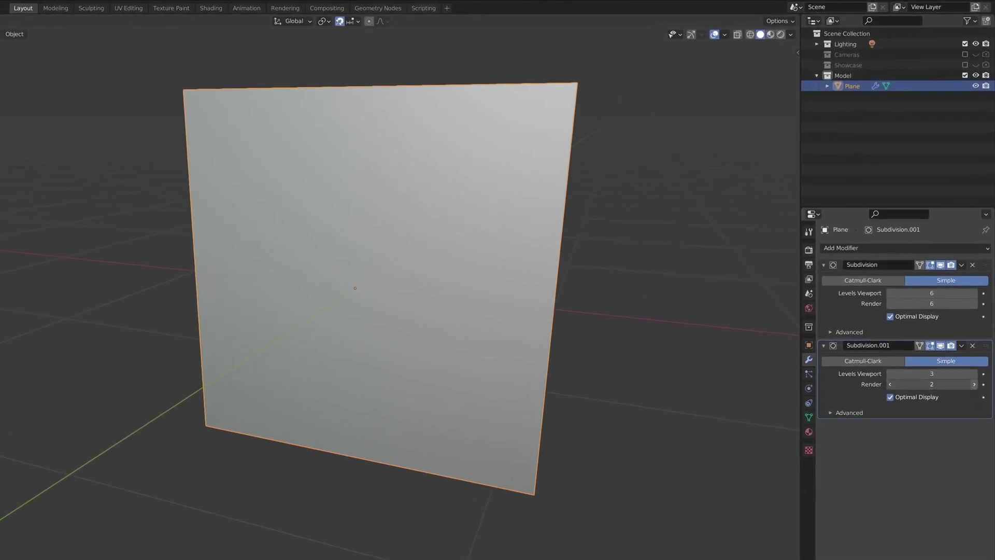
{"action": "left_click", "coordinate": [973, 374]}
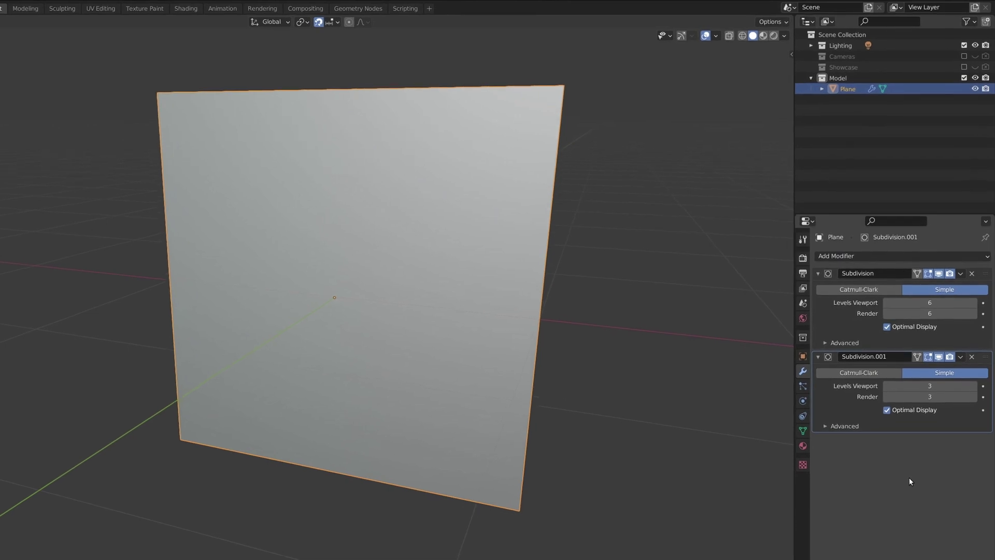
- Switch the scene's render engine to Cycles
{"action": "left_click", "coordinate": [801, 259]}
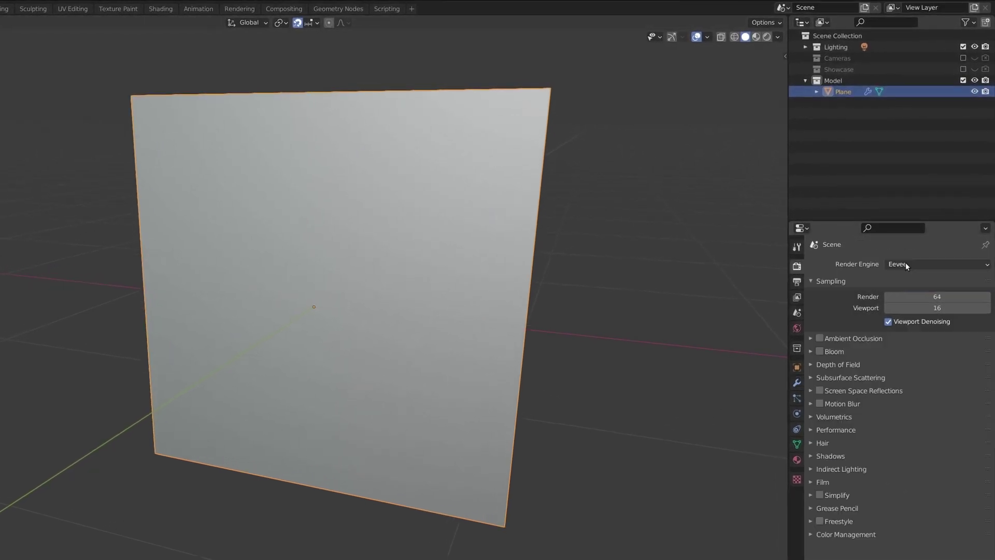
{"action": "left_click", "coordinate": [906, 259]}
{"action": "left_click", "coordinate": [904, 301]}
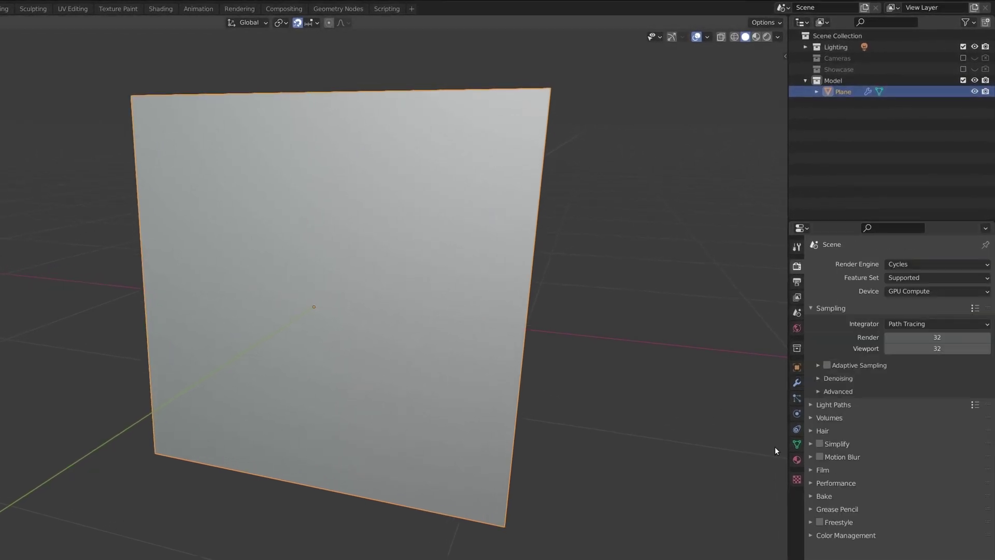
- Assign Greeble Material to the plane and set its surface displacement method to Displacement and Bump
{"action": "left_click", "coordinate": [796, 461]}
{"action": "left_click", "coordinate": [817, 299]}
{"action": "left_click", "coordinate": [836, 318]}
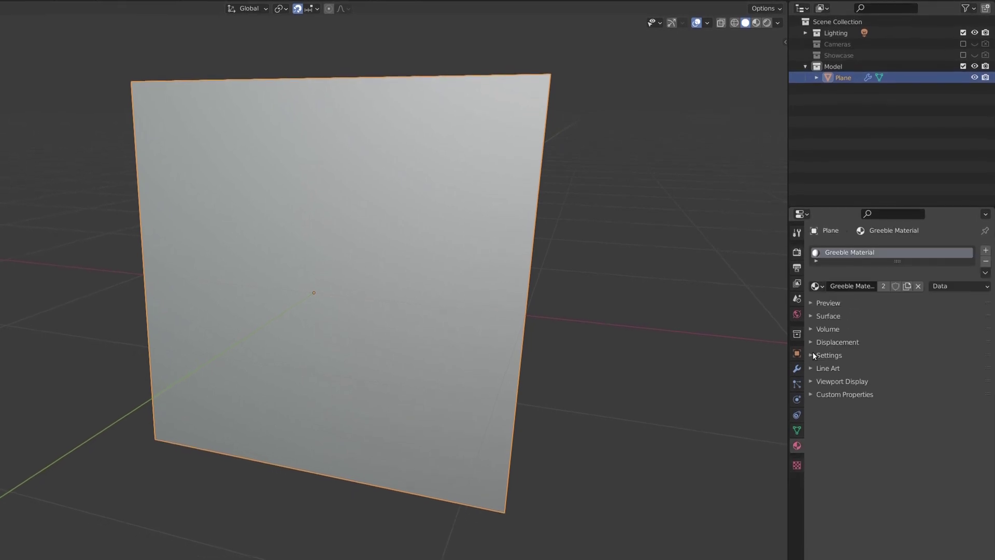
{"action": "left_click", "coordinate": [813, 367]}
{"action": "left_click", "coordinate": [901, 420]}
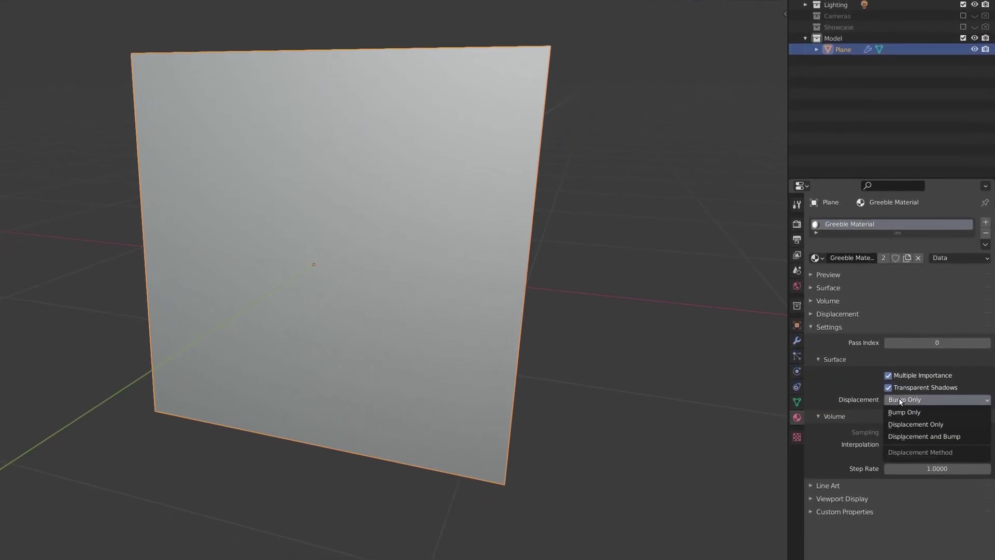
{"action": "left_click", "coordinate": [902, 429]}
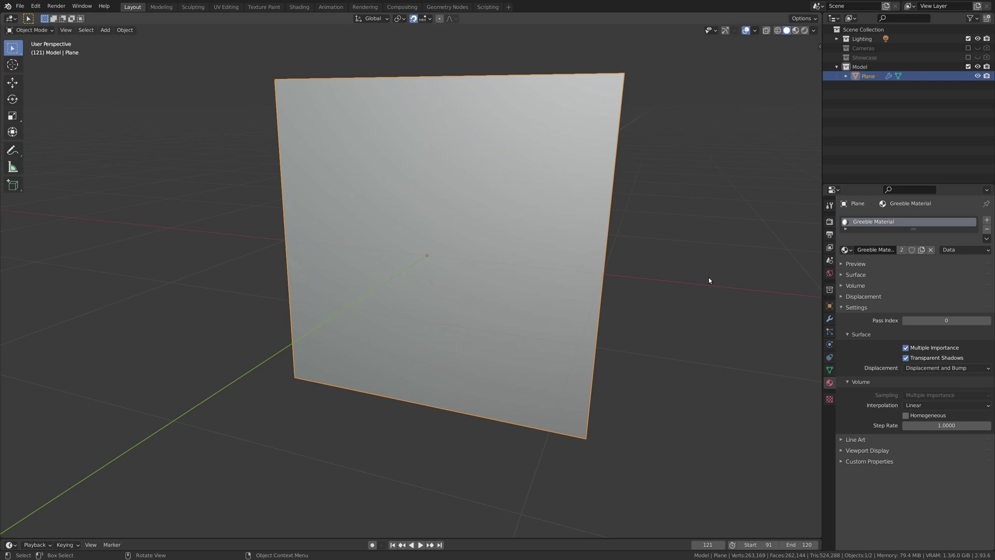
- Switch to the Shading workspace and delete the Principled BSDF node from Greeble Material
{"action": "left_click", "coordinate": [305, 9]}
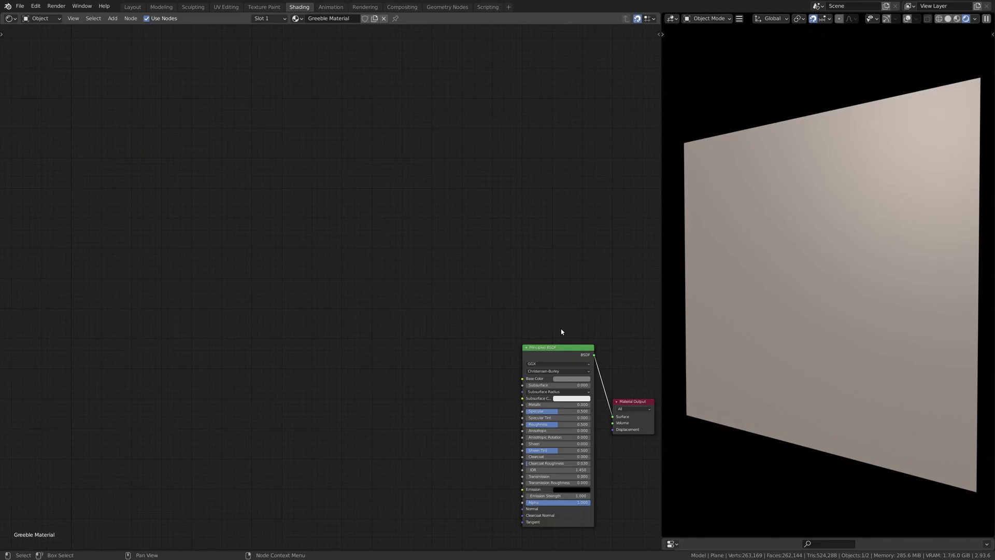
{"action": "left_click", "coordinate": [559, 347]}
{"action": "key", "text": "x"}
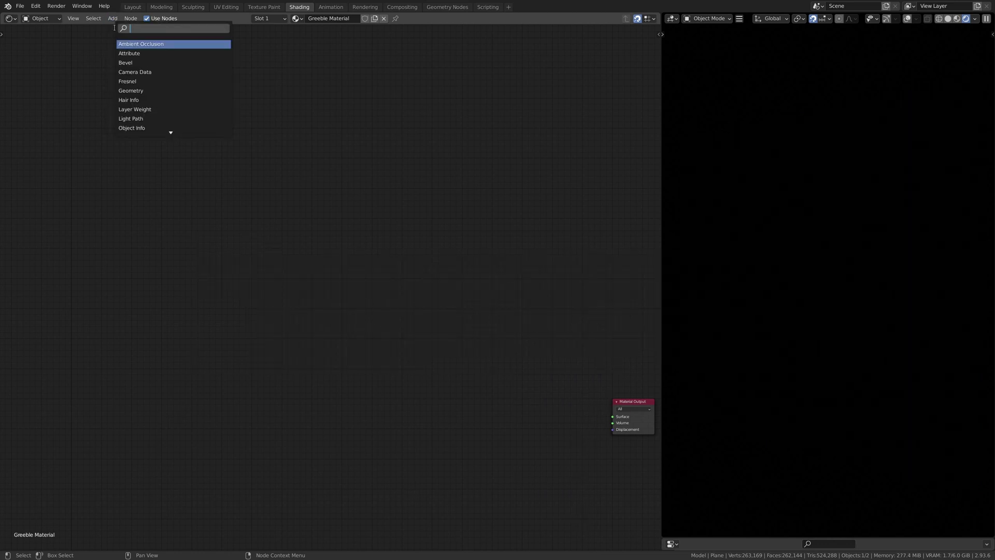
- Add a Glossy BSDF node with a color value of 0.2 and link it to the Material Output's Surface
{"action": "key", "text": "Return"}
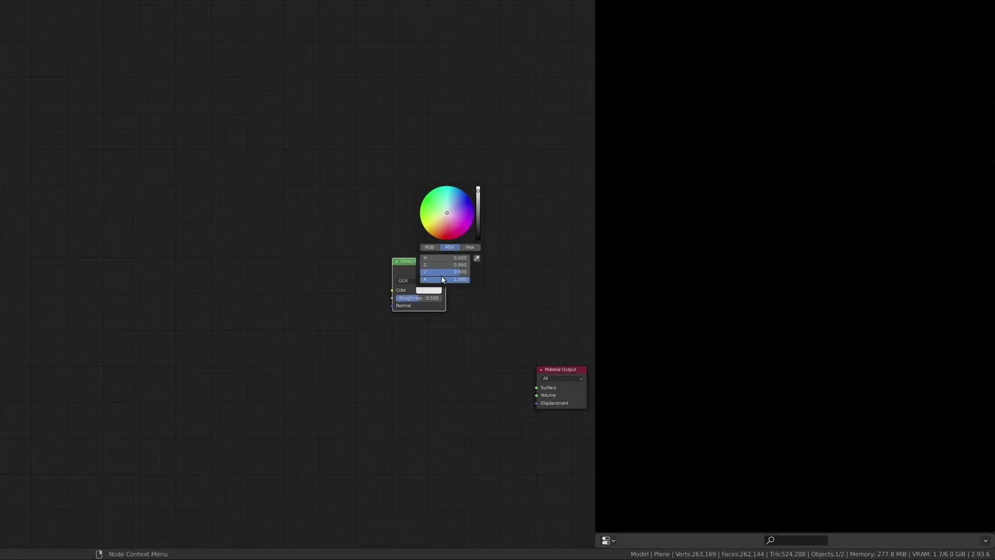
{"action": "left_click", "coordinate": [443, 272]}
{"action": "type", "text": ".2"}
{"action": "key", "text": "Return"}
{"action": "left_click_drag", "start_coordinate": [445, 270], "coordinate": [455, 286]}
{"action": "left_click_drag", "start_coordinate": [515, 372], "coordinate": [536, 387]}
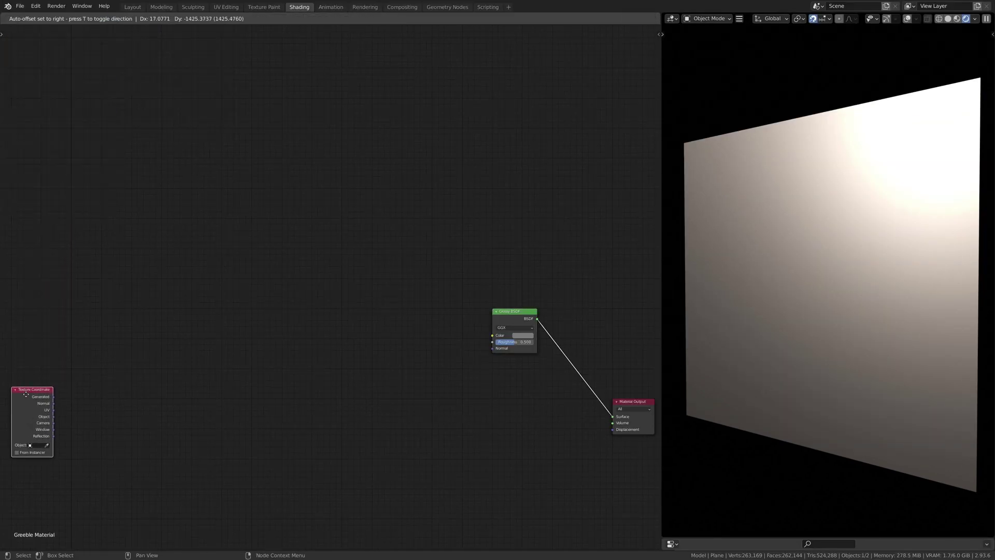
- Lay out Texture Coordinate, Mapping, Wave Texture, ColorRamp, Math and Displacement nodes in one row before the Material Output
{"action": "left_click", "coordinate": [27, 399]}
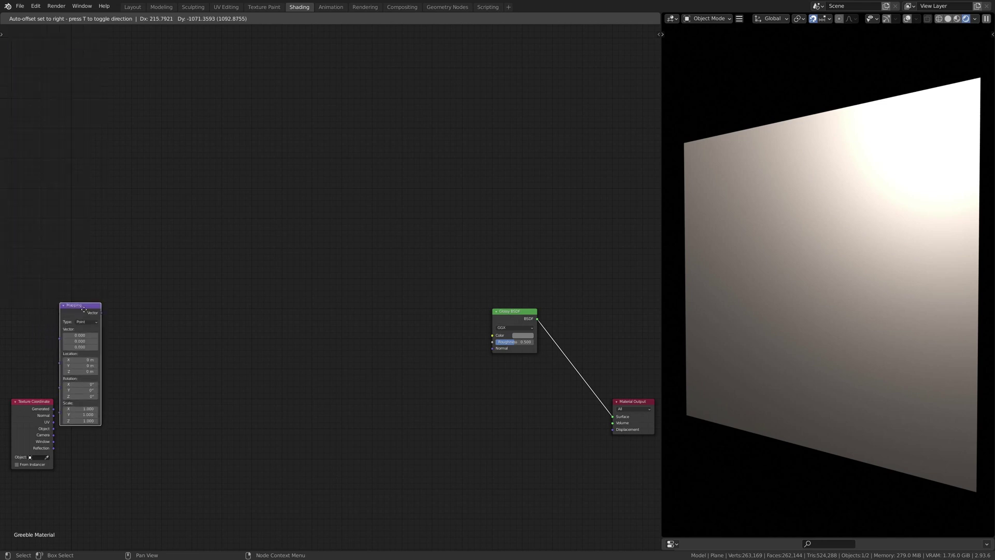
{"action": "left_click", "coordinate": [88, 401]}
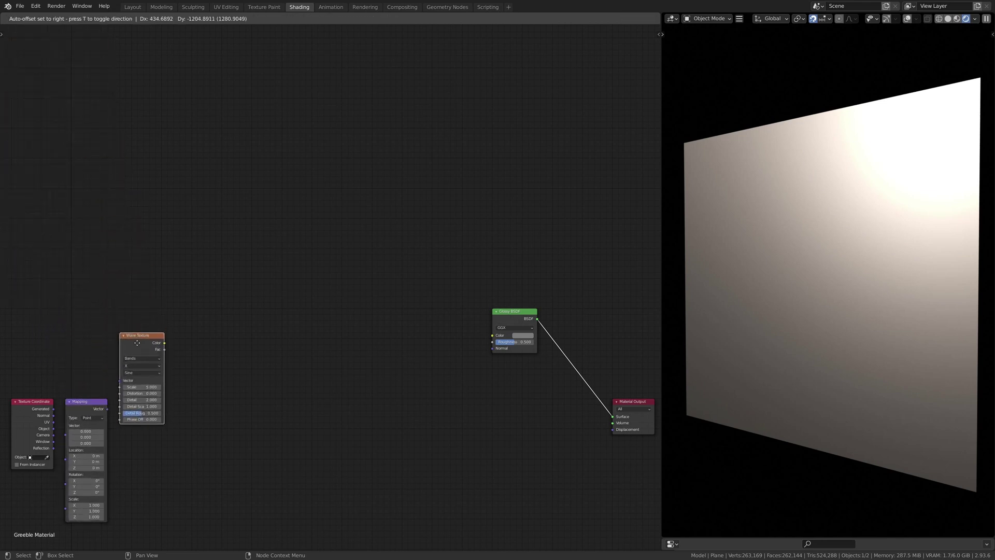
{"action": "left_click", "coordinate": [145, 401]}
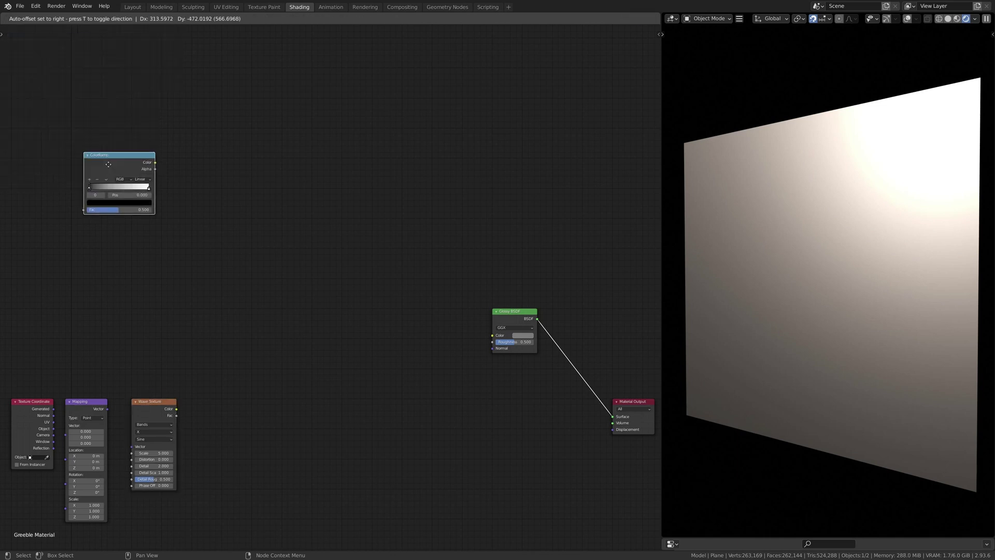
{"action": "left_click", "coordinate": [204, 402]}
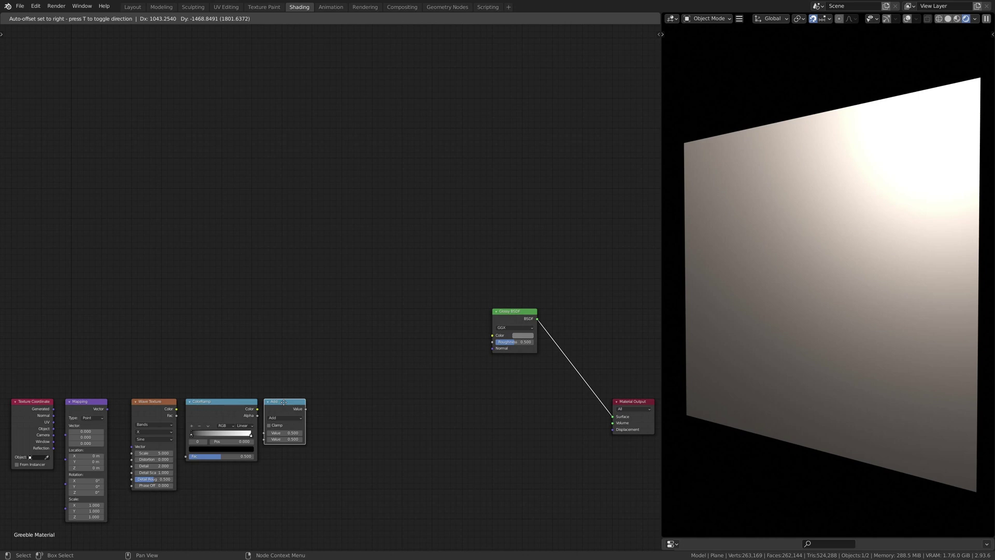
{"action": "left_click", "coordinate": [284, 402]}
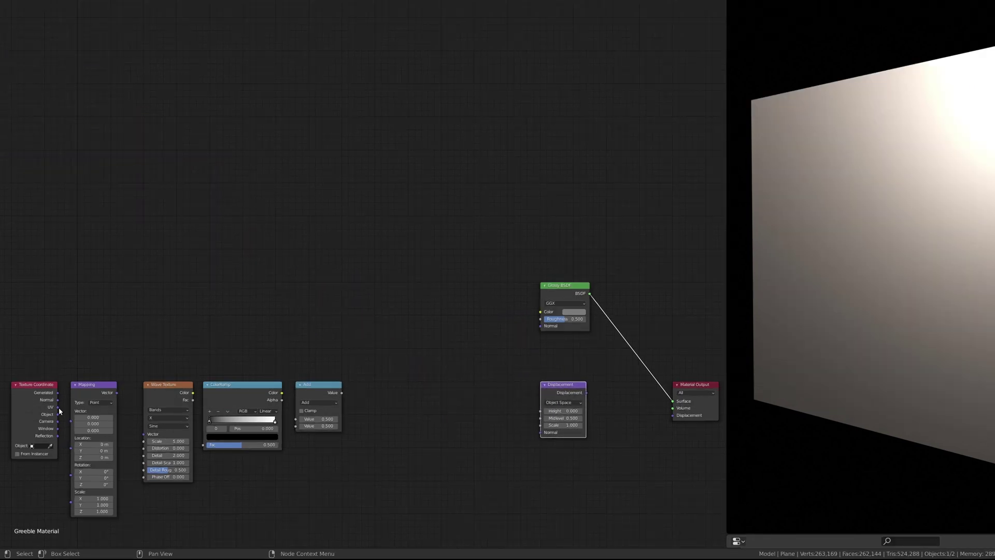
- Link the UV coordinates to the Mapping node's Vector and set its X, Y and Z scale to 0.5
{"action": "left_click_drag", "start_coordinate": [58, 408], "coordinate": [71, 420]}
{"action": "double_click", "coordinate": [93, 478]}
{"action": "type", "text": "0.5"}
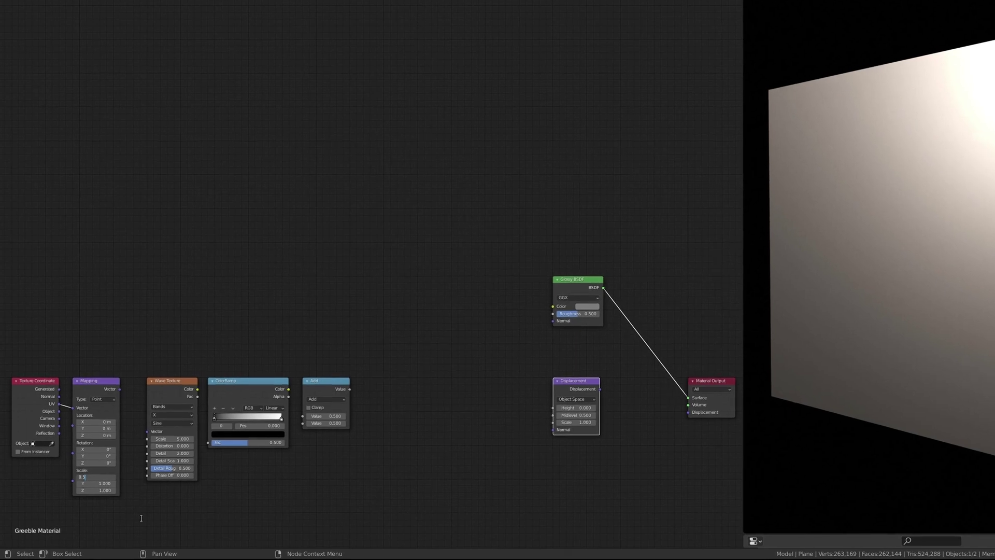
{"action": "key", "text": "Return"}
- Feed the mapping into the Wave Texture with Y bands and scale 16, and link its Fac output to the ColorRamp
{"action": "left_click_drag", "start_coordinate": [119, 388], "coordinate": [151, 428]}
{"action": "left_click", "coordinate": [169, 412]}
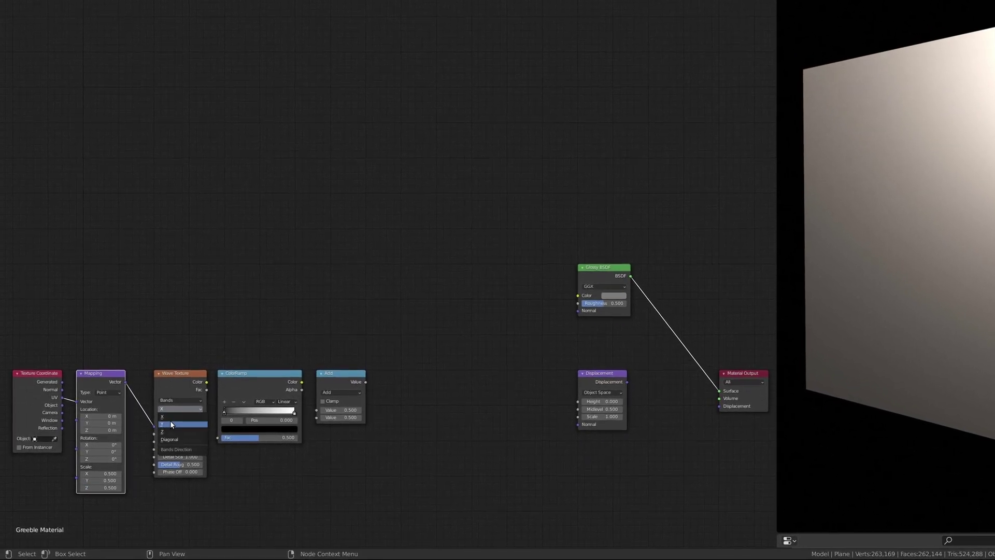
{"action": "left_click", "coordinate": [171, 423]}
{"action": "left_click", "coordinate": [176, 434]}
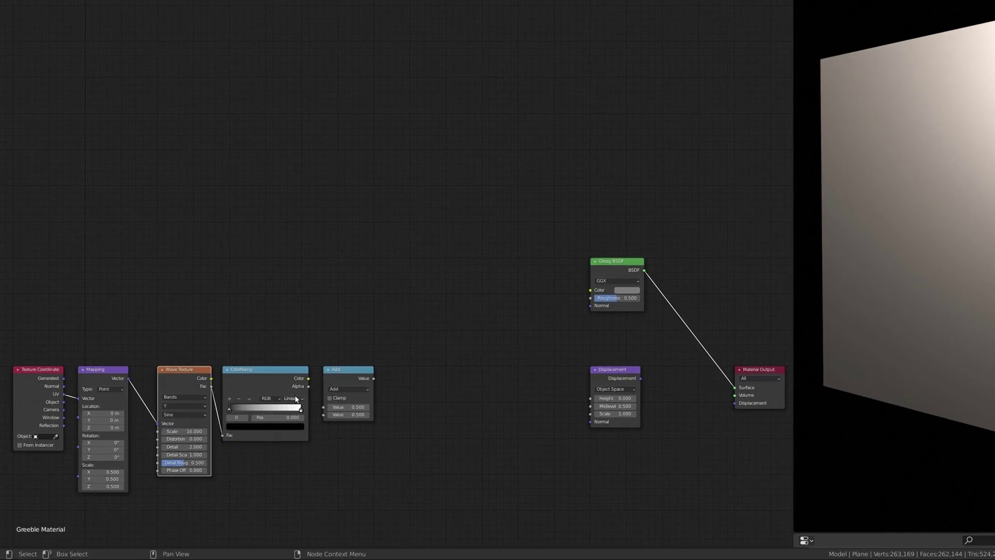
- Set the ColorRamp to Constant with a short white band followed by black, and link its Color to the Math node
{"action": "left_click", "coordinate": [293, 437]}
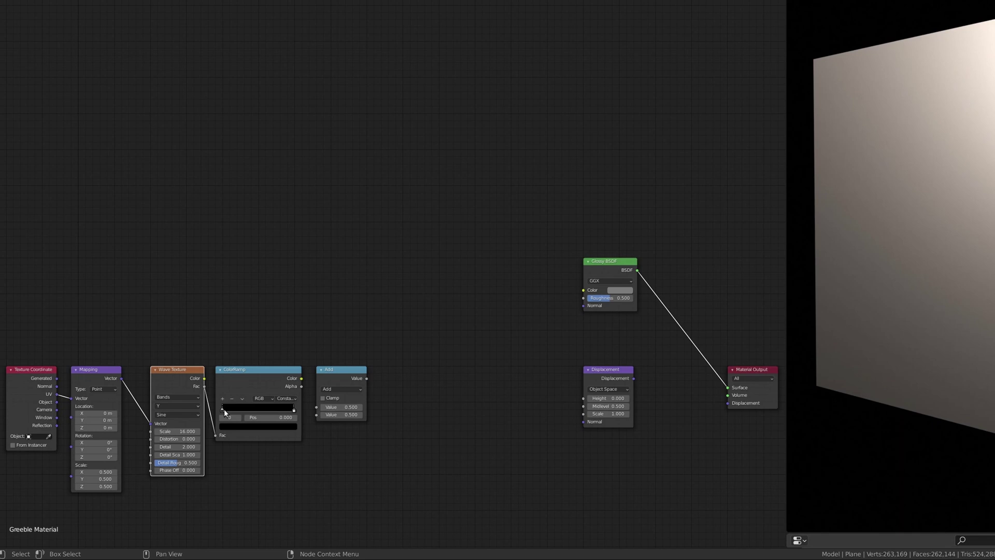
{"action": "mouse_move", "coordinate": [231, 409]}
{"action": "left_mouse_down"}
{"action": "mouse_move", "coordinate": [246, 409]}
{"action": "mouse_move", "coordinate": [214, 409]}
{"action": "left_mouse_up"}
{"action": "left_click_drag", "start_coordinate": [294, 378], "coordinate": [310, 407]}
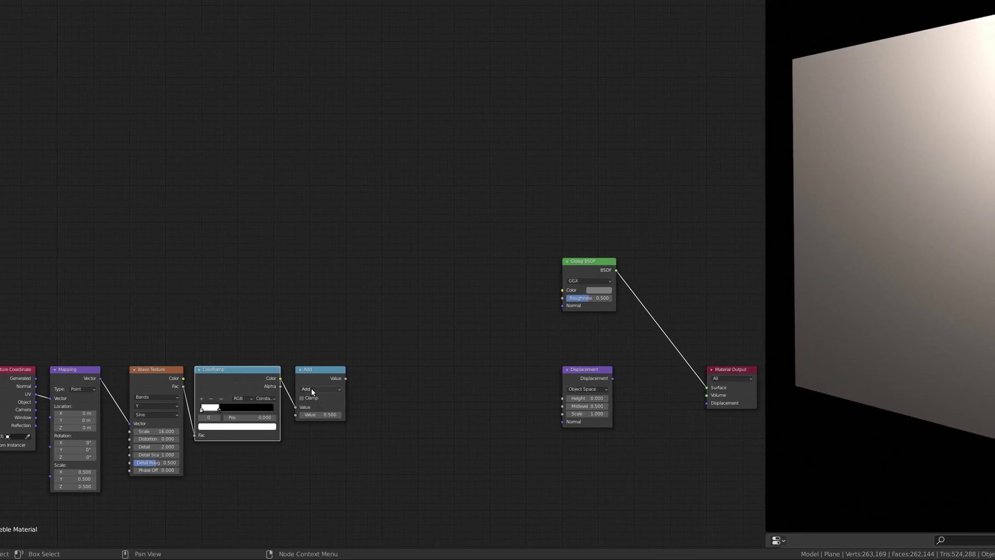
- Set the Math node to Multiply by 0.05 and drive the material's displacement with it through the Displacement node at Midlevel 0
{"action": "left_click", "coordinate": [311, 390]}
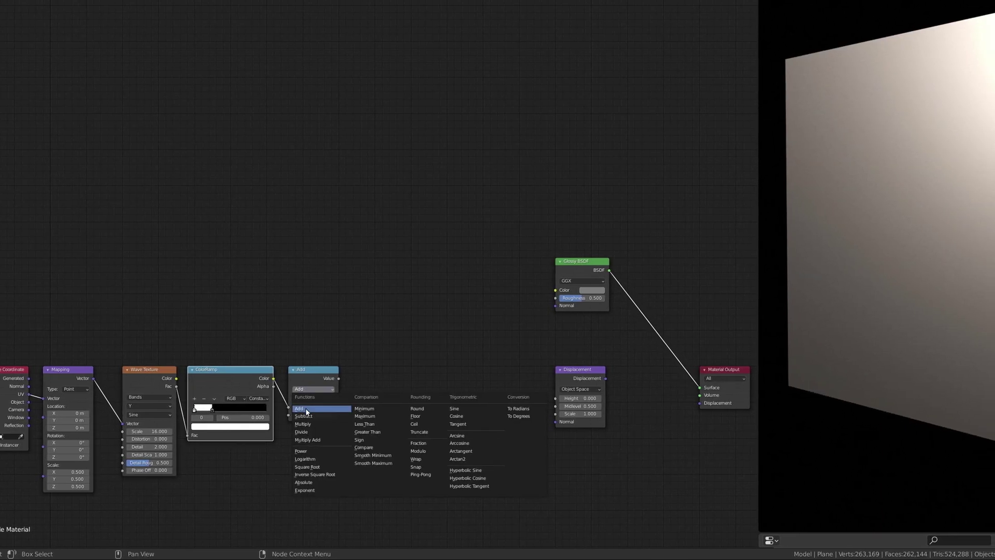
{"action": "left_click", "coordinate": [316, 421]}
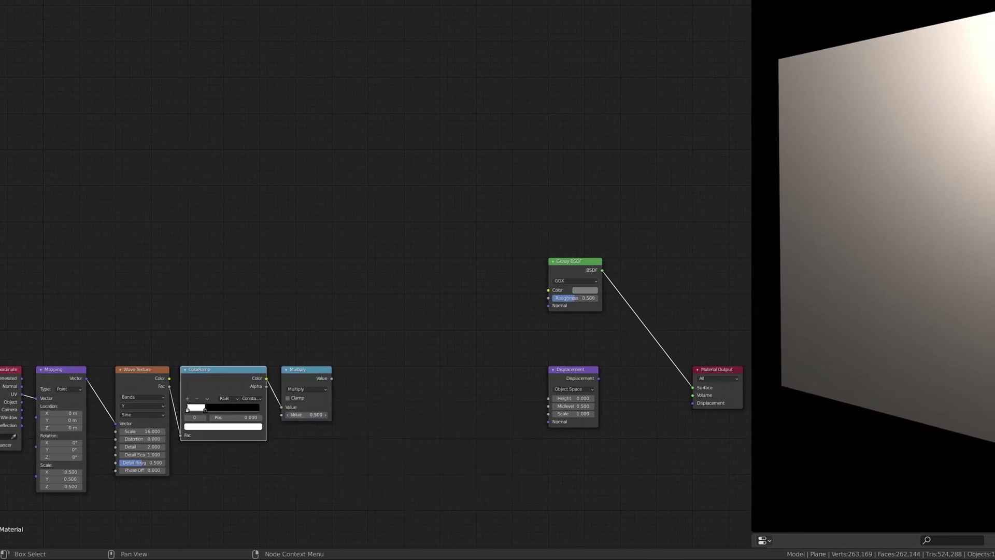
{"action": "left_click", "coordinate": [314, 414]}
{"action": "type", "text": "0.05"}
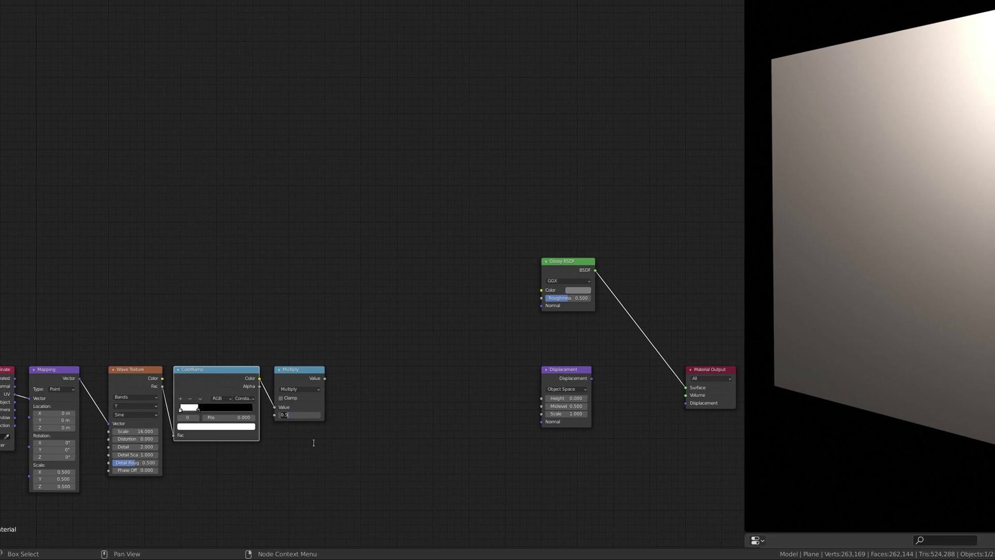
{"action": "key", "text": "Return"}
{"action": "left_click_drag", "start_coordinate": [332, 378], "coordinate": [534, 398]}
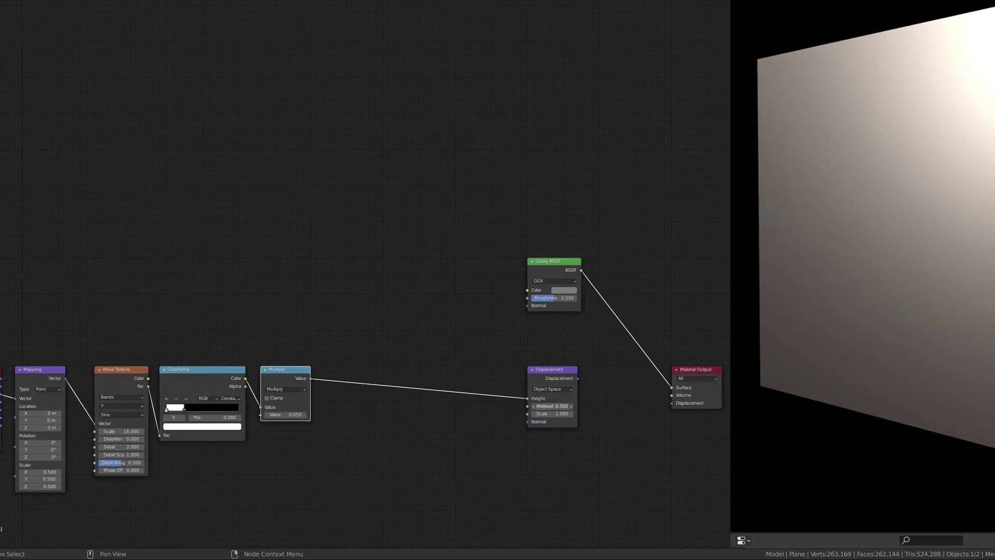
{"action": "left_click_drag", "start_coordinate": [666, 404], "coordinate": [666, 404]}
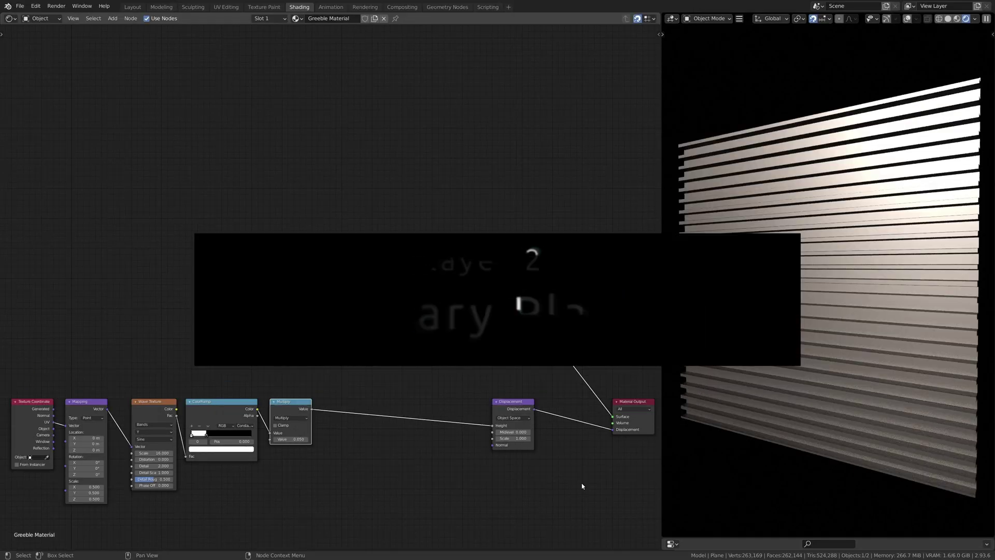
- Add Voronoi Texture, ColorRamp and Math nodes in a row above the wave chain, plus another Math and a MixRGB node near the Glossy BSDF
{"action": "left_click", "coordinate": [113, 18]}
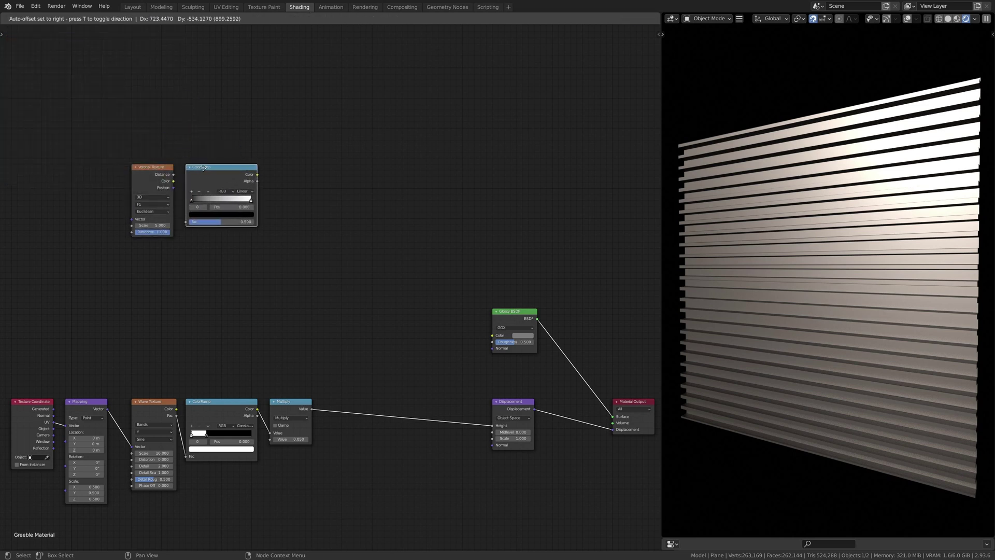
{"action": "left_click", "coordinate": [296, 174]}
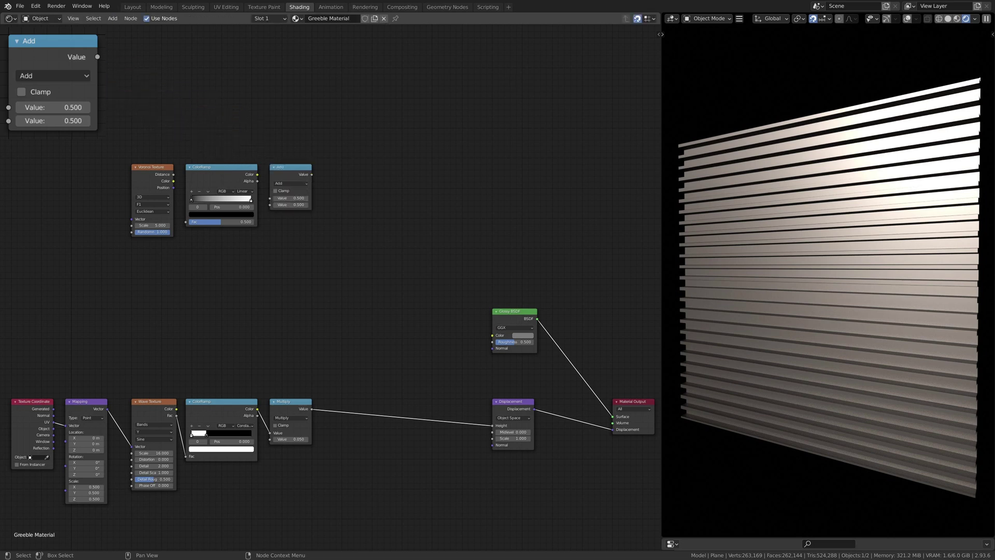
{"action": "left_click", "coordinate": [438, 248]}
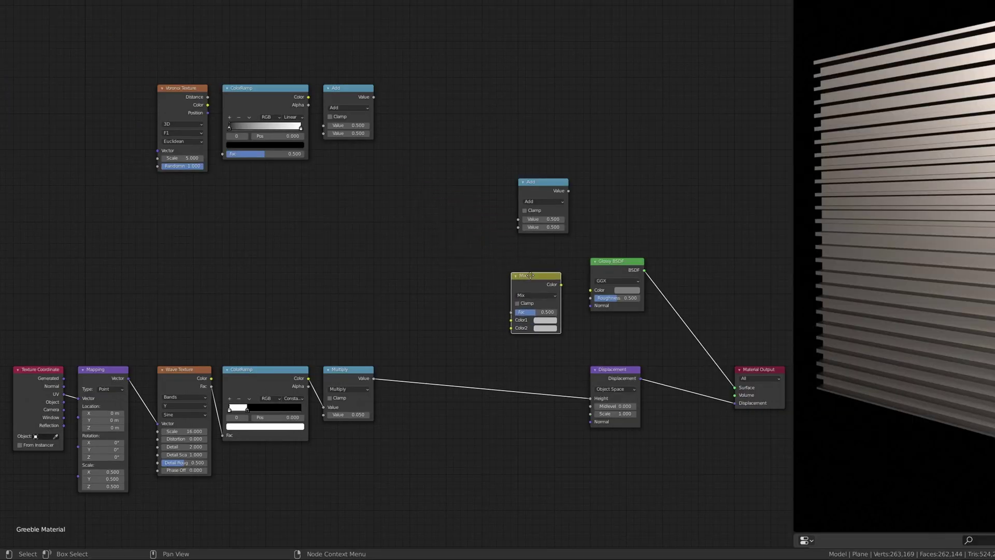
{"action": "left_click", "coordinate": [536, 275]}
- Feed the UV coordinates into the Voronoi Texture and set it to 2D, F1, Chebychev with scale 2
{"action": "left_click_drag", "start_coordinate": [64, 393], "coordinate": [157, 150]}
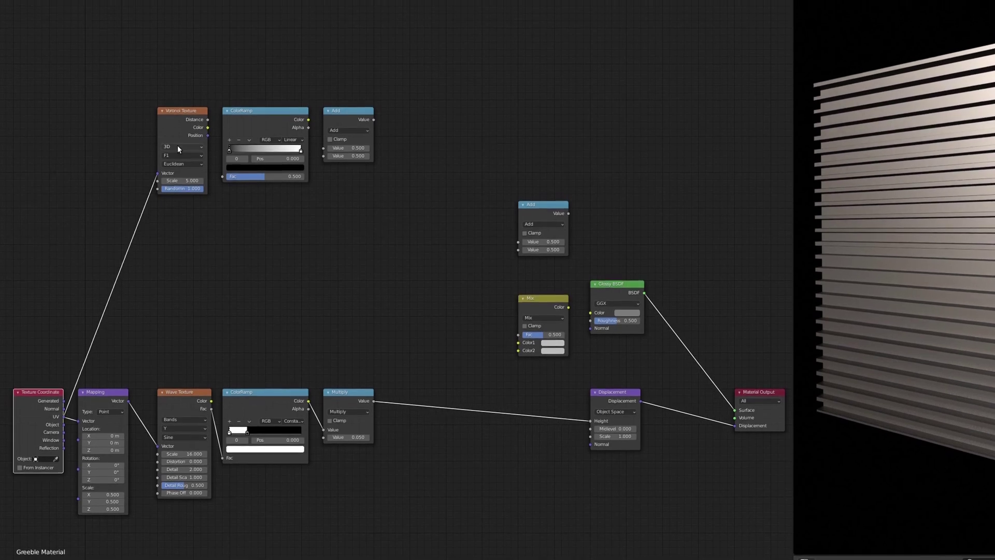
{"action": "left_click", "coordinate": [178, 147]}
{"action": "left_click", "coordinate": [178, 156]}
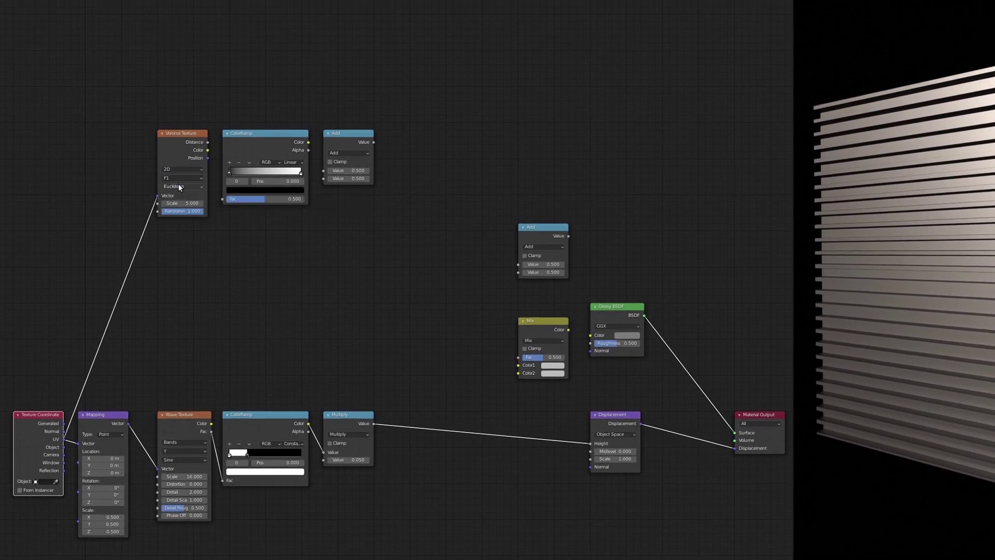
{"action": "left_click", "coordinate": [178, 186]}
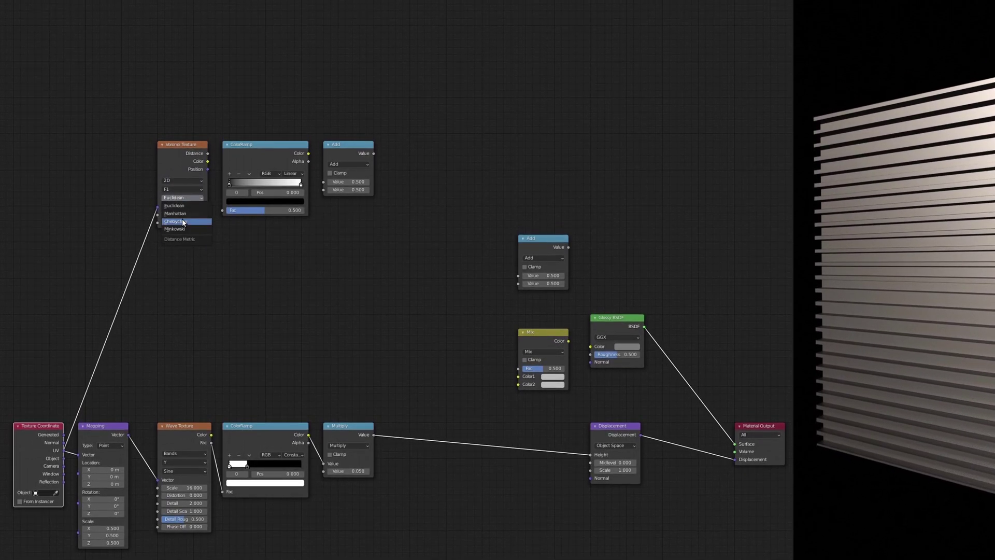
{"action": "left_click", "coordinate": [182, 219]}
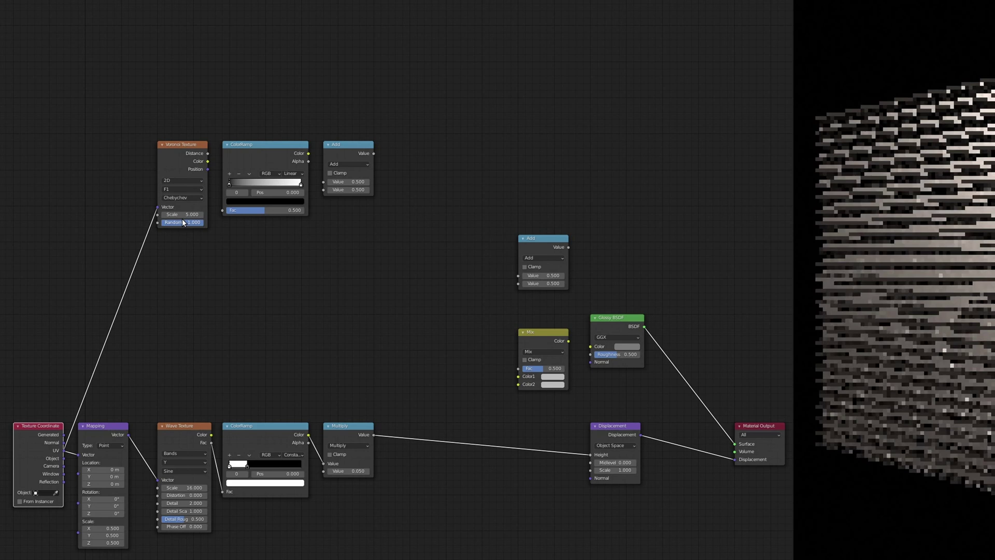
{"action": "left_click", "coordinate": [173, 214]}
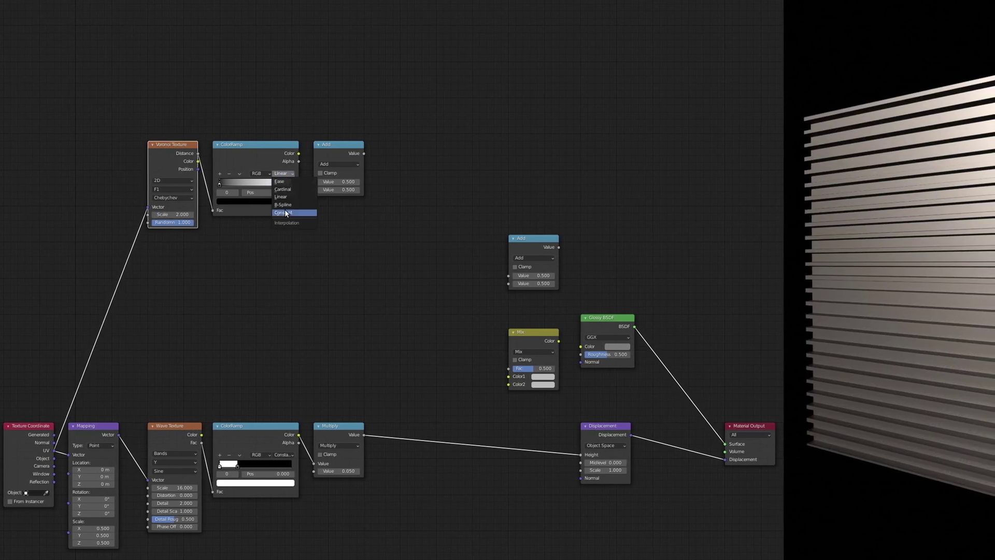
- Set the upper ColorRamp to Constant with a white first half and black second half, and link its Color to the adjacent Math node
{"action": "left_click", "coordinate": [285, 211]}
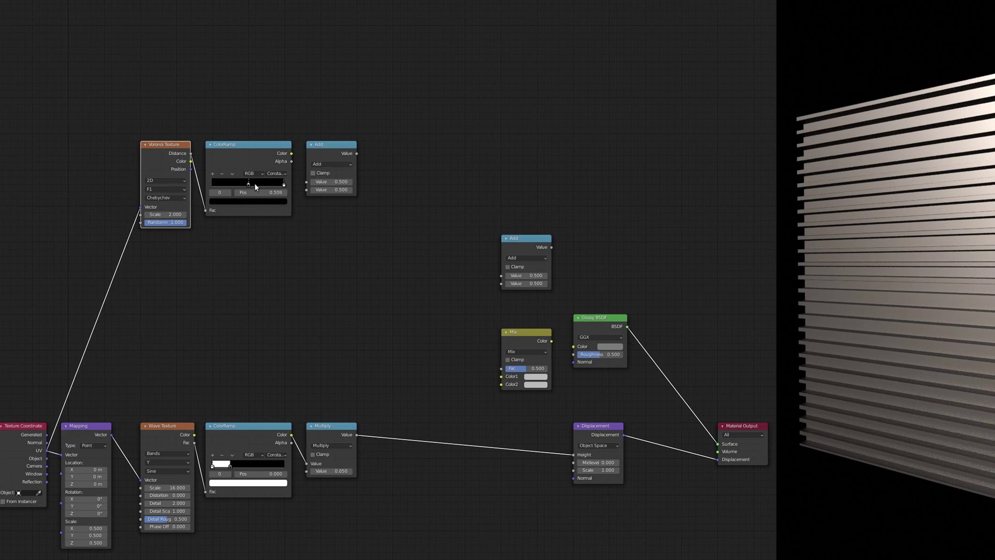
{"action": "left_click_drag", "start_coordinate": [255, 187], "coordinate": [205, 186]}
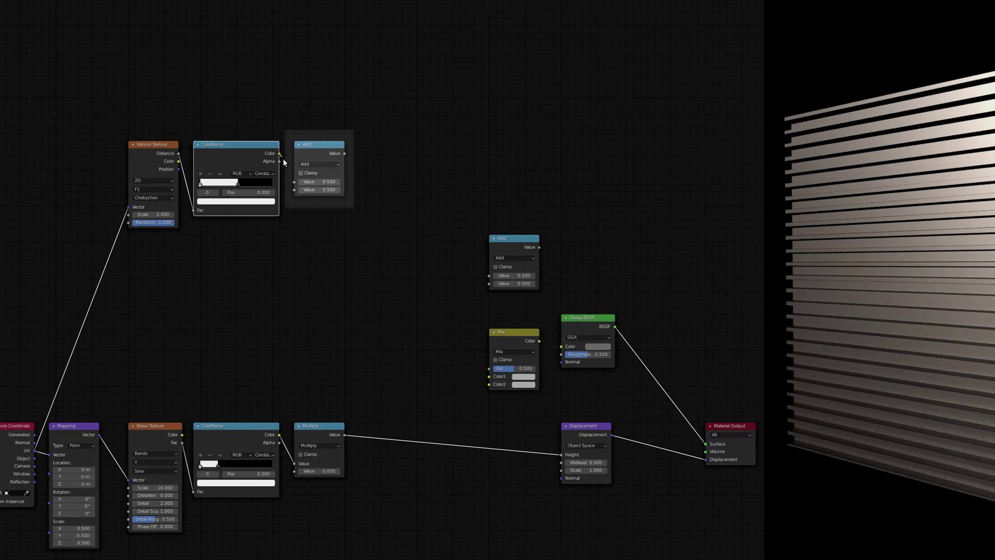
{"action": "left_click_drag", "start_coordinate": [284, 153], "coordinate": [299, 182]}
- Set the Math node after the upper ColorRamp to Multiply by 0.1
{"action": "left_click", "coordinate": [310, 165]}
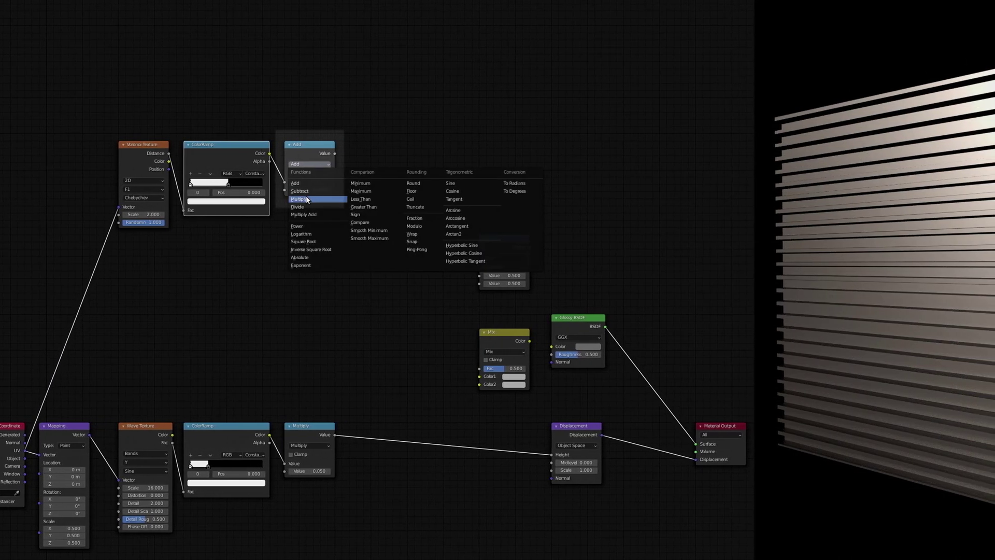
{"action": "left_click", "coordinate": [312, 195]}
{"action": "left_click", "coordinate": [315, 190]}
{"action": "key", "text": "BackSpace"}
{"action": "type", "text": "1"}
{"action": "key", "text": "Return"}
- Combine both Multiply outputs in the free Math node set to Maximum, and feed its result into the Displacement height
{"action": "left_click_drag", "start_coordinate": [330, 153], "coordinate": [341, 167]}
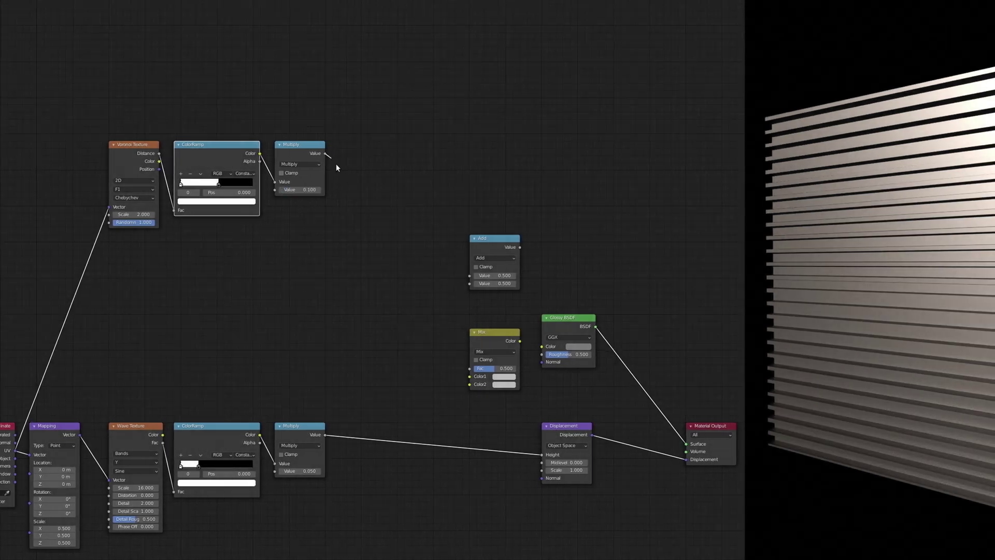
{"action": "left_click_drag", "start_coordinate": [455, 272], "coordinate": [464, 275]}
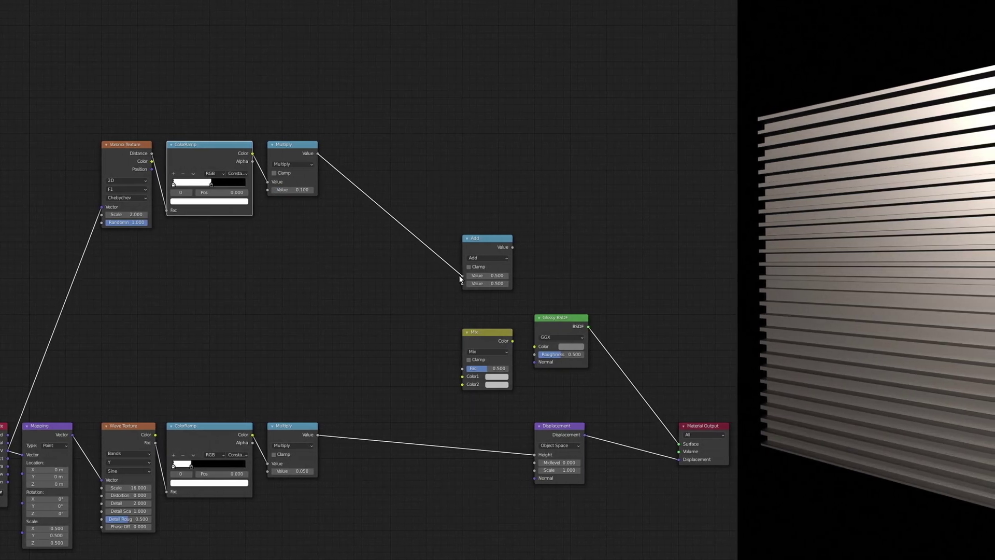
{"action": "left_click", "coordinate": [487, 257]}
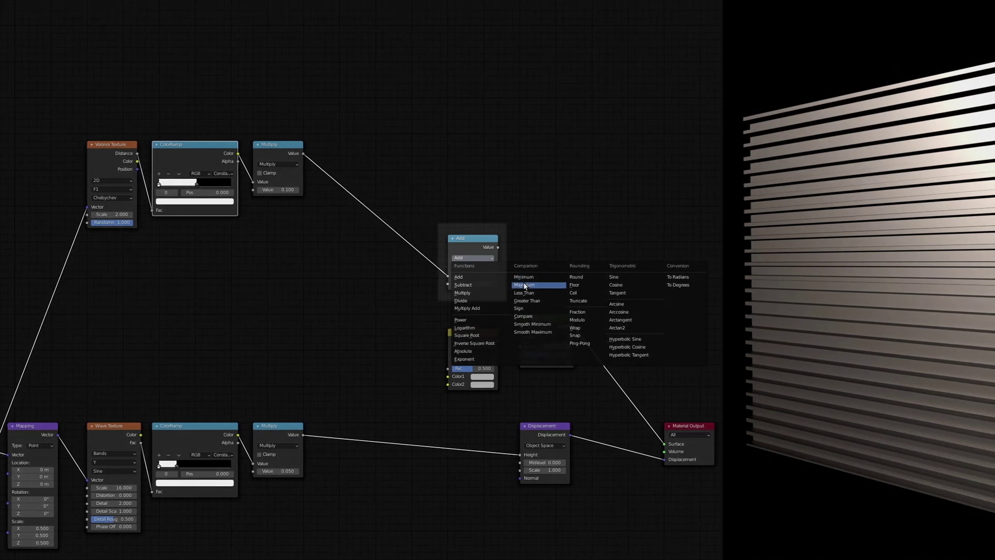
{"action": "left_click", "coordinate": [529, 284]}
{"action": "left_click_drag", "start_coordinate": [398, 348], "coordinate": [512, 454]}
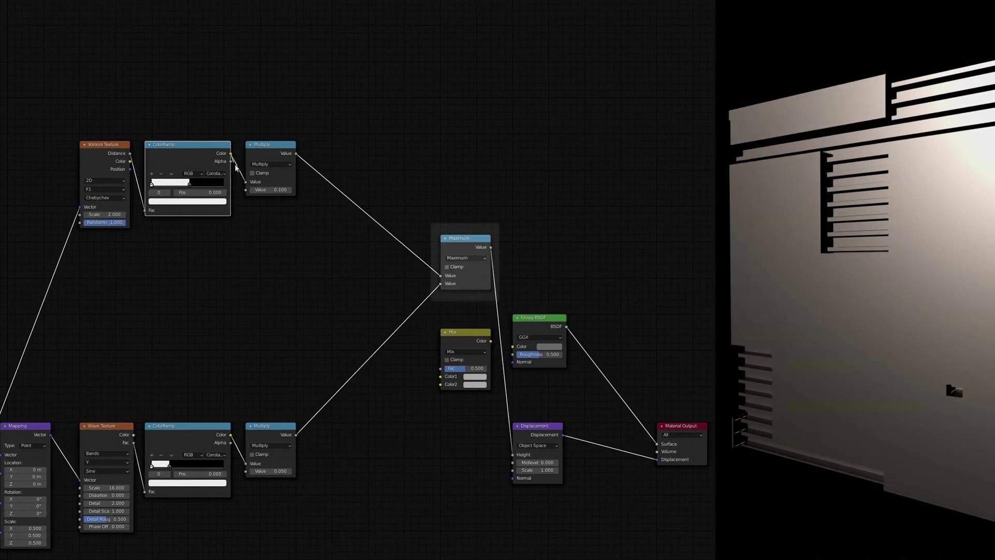
- Drive the MixRGB factor with the upper ColorRamp's Color to blend dark and mid grey for the Glossy BSDF color
{"action": "left_click_drag", "start_coordinate": [251, 195], "coordinate": [271, 249]}
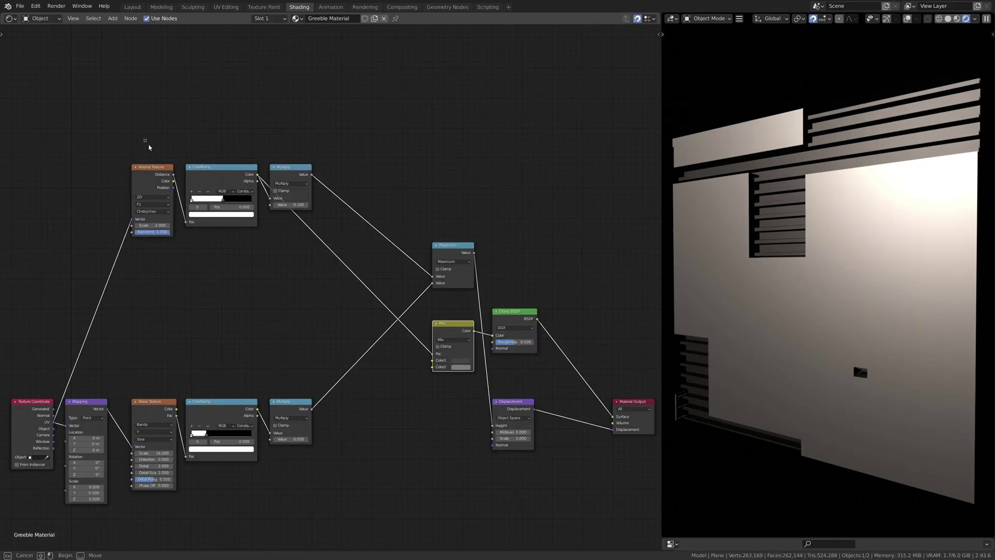
- Duplicate the Voronoi, ColorRamp and Multiply row below the original, and insert an Add Math node with second value 0 after the upper Multiply
{"action": "left_click_drag", "start_coordinate": [289, 251], "coordinate": [289, 250]}
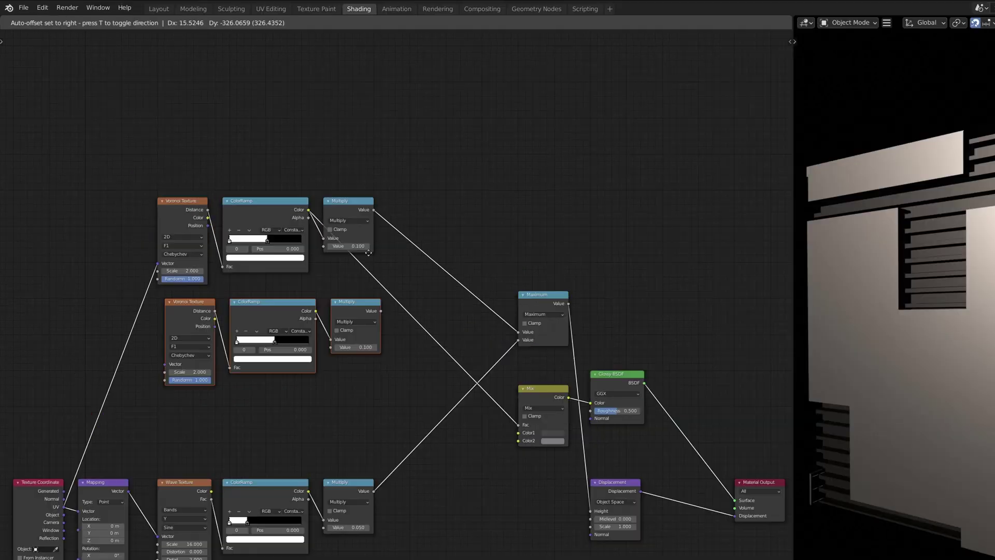
{"action": "left_click", "coordinate": [303, 207]}
{"action": "left_click", "coordinate": [114, 22]}
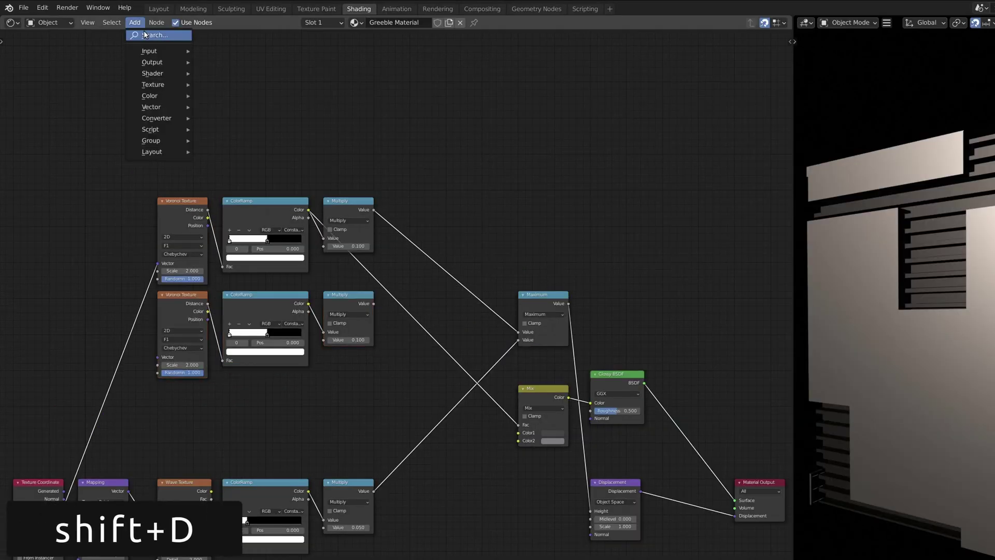
{"action": "left_click", "coordinate": [144, 35]}
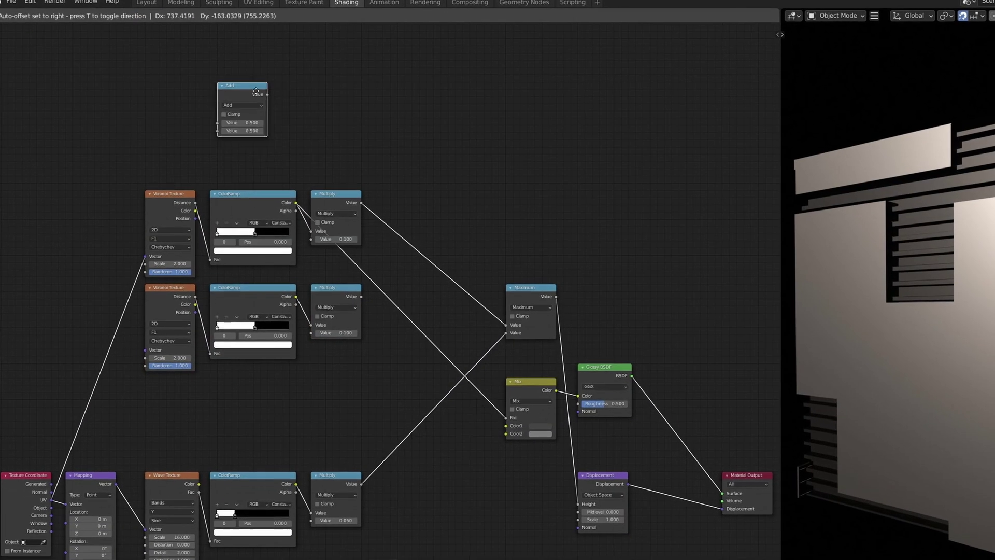
{"action": "left_click", "coordinate": [414, 199]}
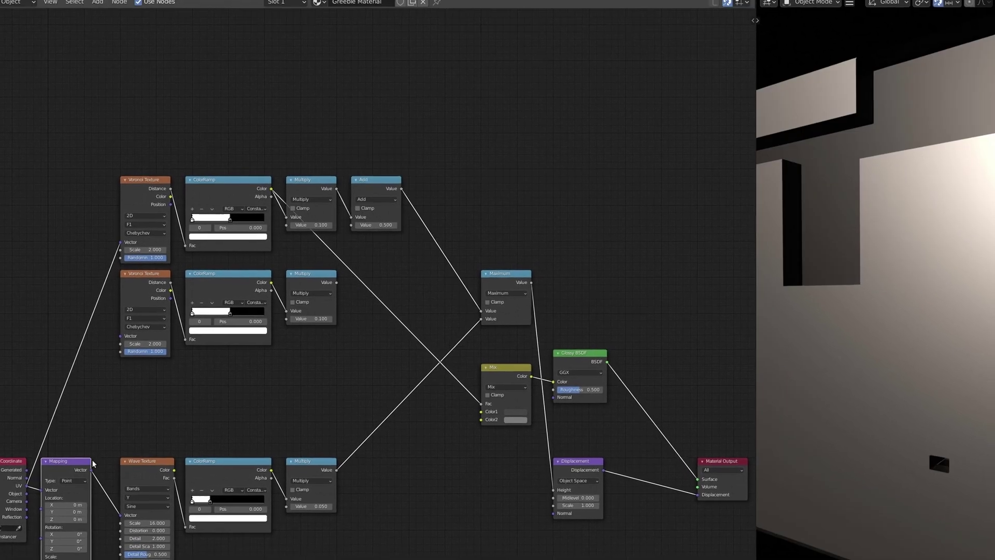
- Link the Mapping vector to the duplicated Voronoi Texture and set its scale to 32
{"action": "left_click_drag", "start_coordinate": [93, 463], "coordinate": [106, 396]}
{"action": "left_click_drag", "start_coordinate": [106, 397], "coordinate": [120, 336]}
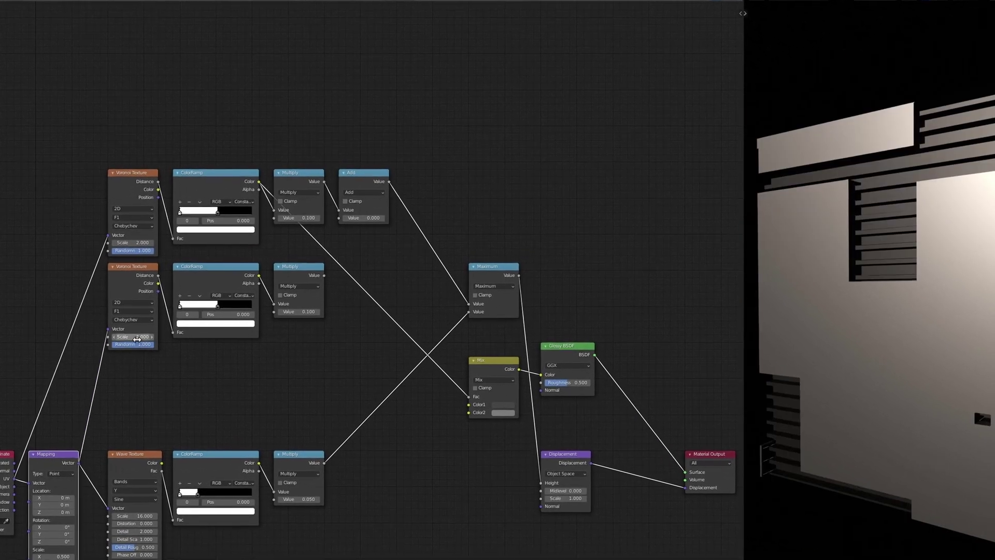
{"action": "left_click", "coordinate": [150, 343]}
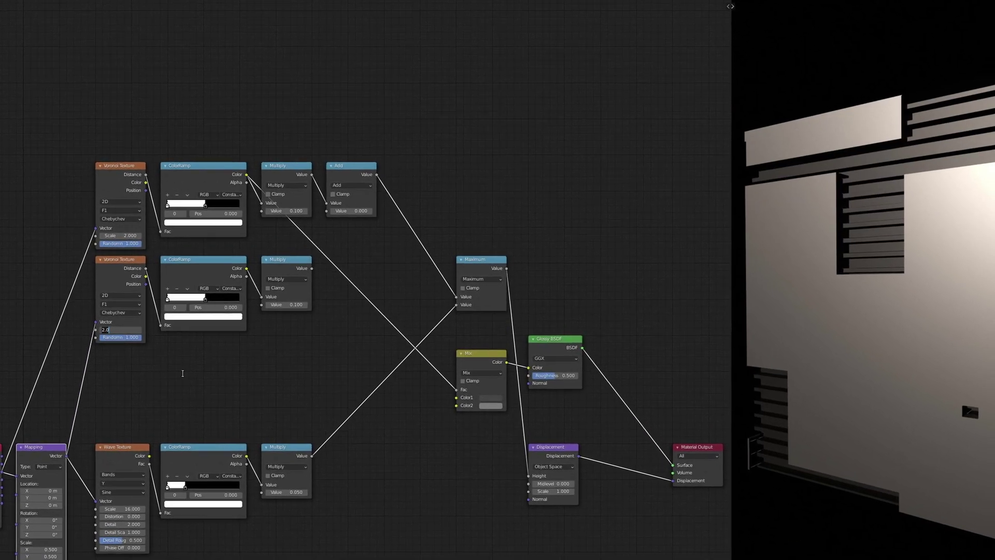
{"action": "type", "text": "32"}
{"action": "key", "text": "Return"}
- Set the second row's Multiply value to 0.01 and link its output to the Add node's second value
{"action": "left_click", "coordinate": [287, 304]}
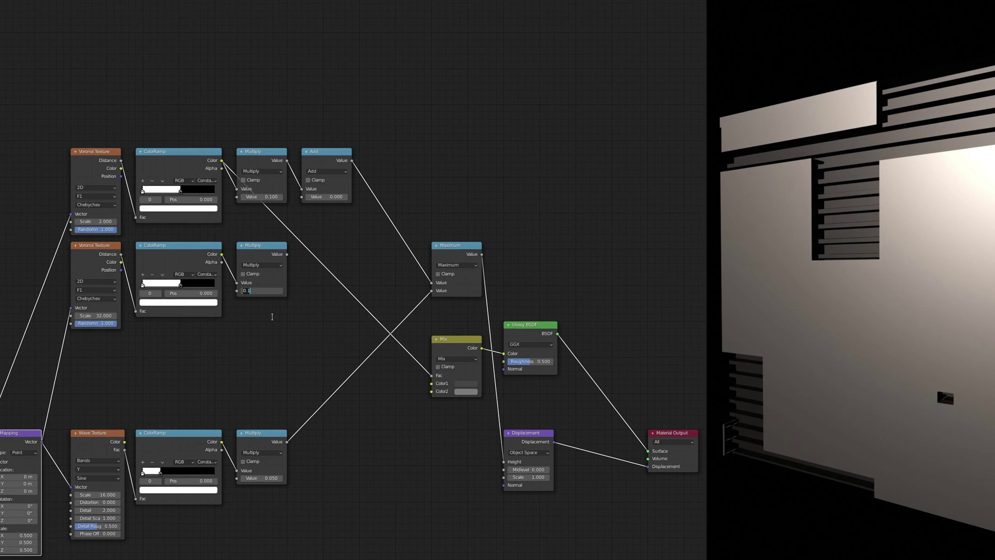
{"action": "type", "text": "0.01"}
{"action": "key", "text": "Return"}
{"action": "left_click_drag", "start_coordinate": [287, 203], "coordinate": [289, 190]}
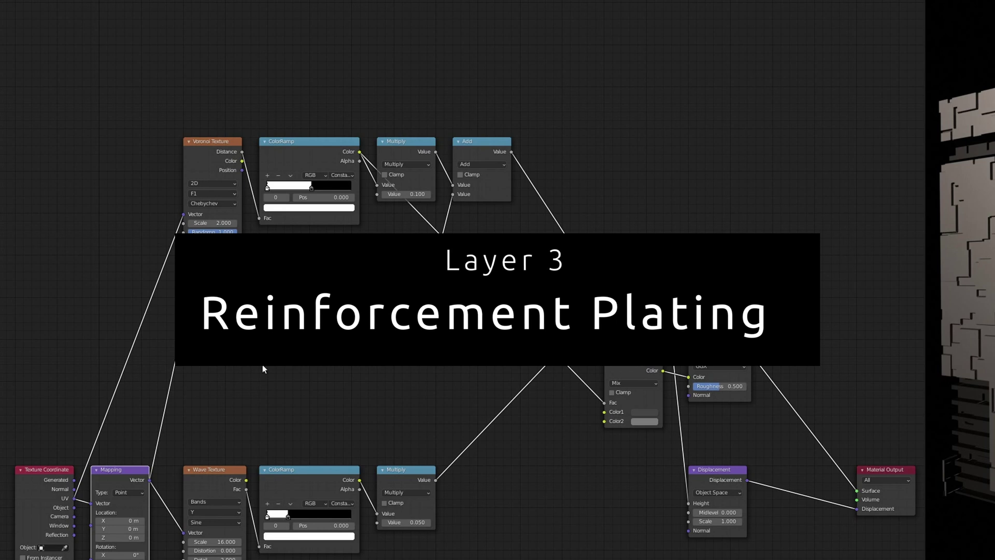
- Duplicate the second Voronoi, ColorRamp and Multiply row into the gap above the wave chain
{"action": "left_click_drag", "start_coordinate": [193, 390], "coordinate": [435, 265]}
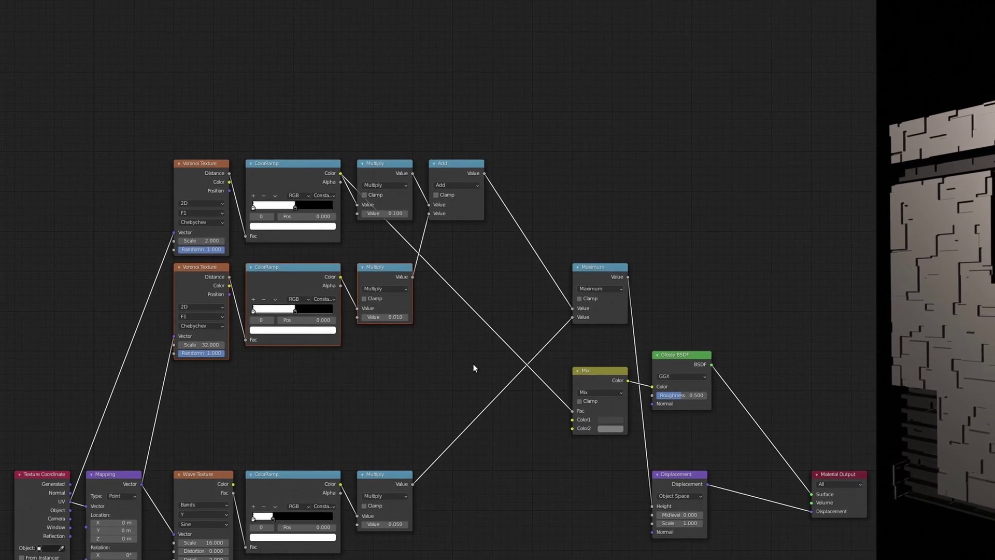
{"action": "key", "text": "shift+d"}
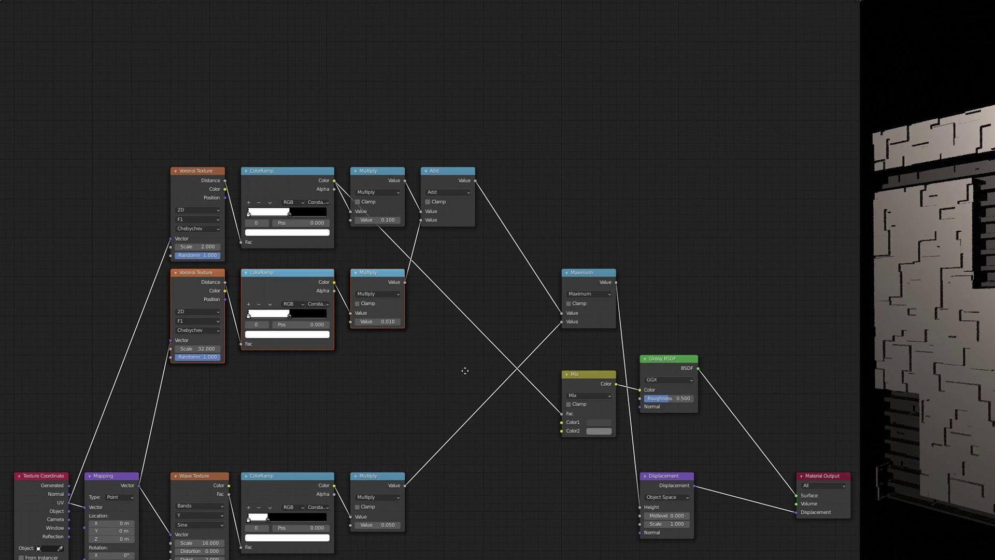
{"action": "left_click", "coordinate": [476, 471]}
- Insert a second Add Math node after the first one, and place a MixRGB node beside the third row's Multiply
{"action": "key", "text": "shift+a"}
{"action": "left_click", "coordinate": [147, 3]}
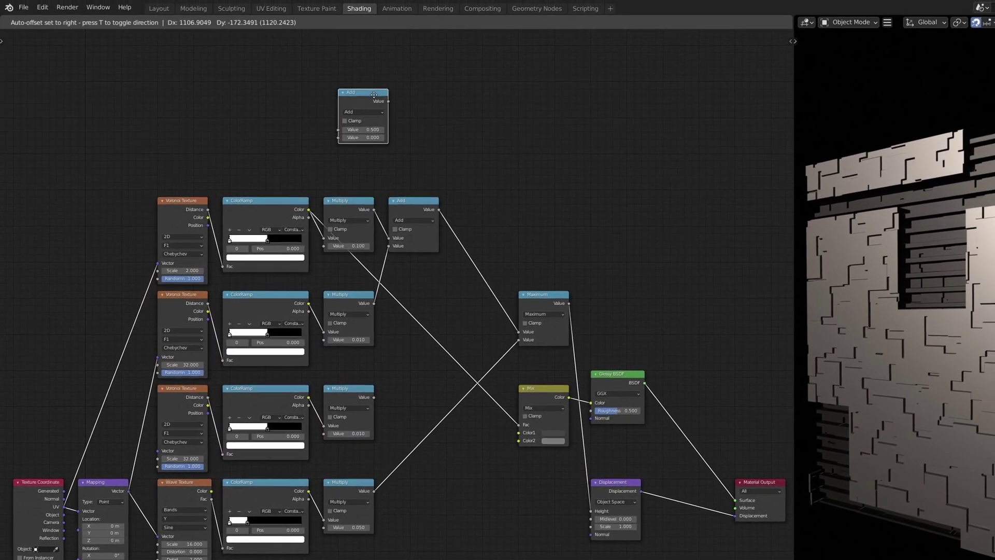
{"action": "left_click", "coordinate": [486, 197]}
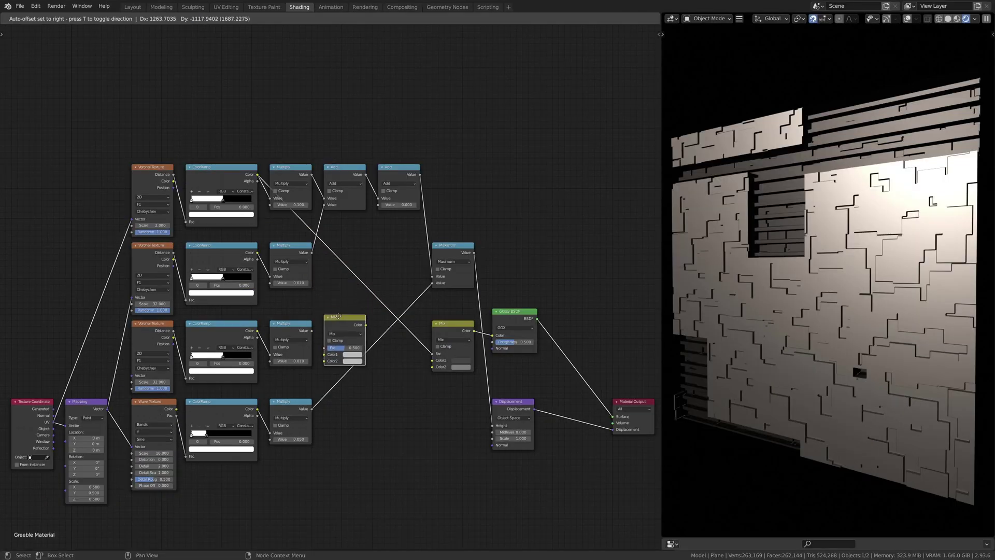
- Feed the Mapping vector into the third Voronoi Texture at scale 8, and drive its ColorRamp from Color instead of Distance
{"action": "left_click_drag", "start_coordinate": [126, 383], "coordinate": [132, 375]}
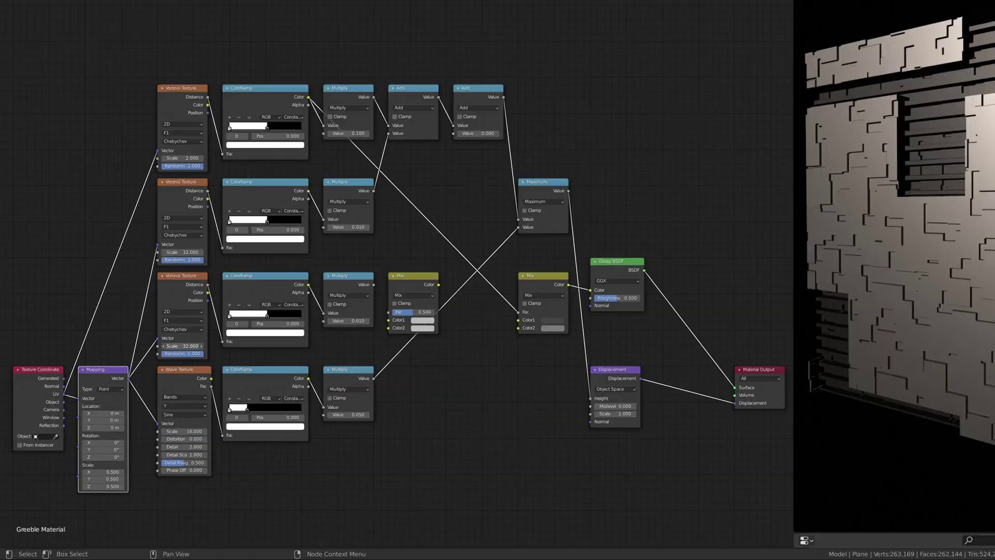
{"action": "left_click", "coordinate": [151, 382]}
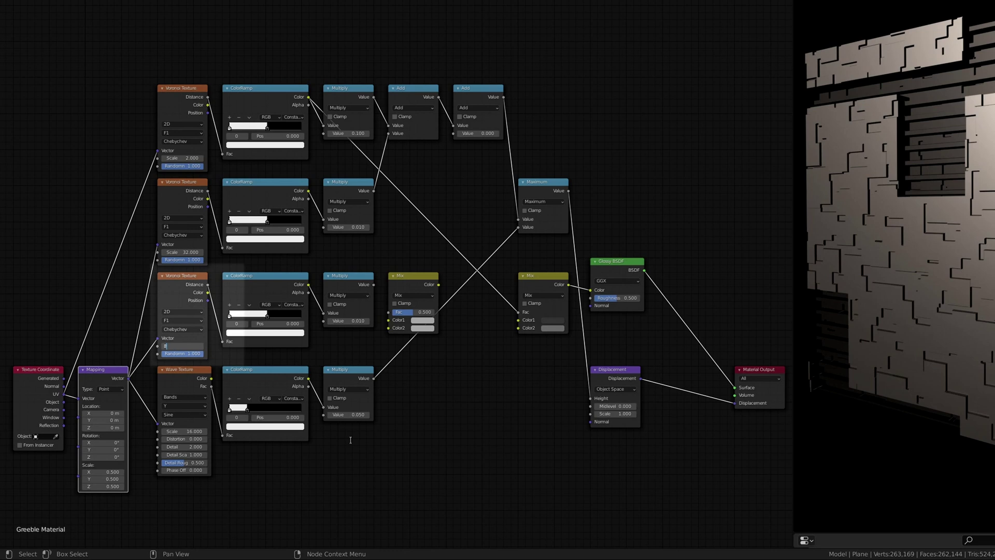
{"action": "left_click_drag", "start_coordinate": [219, 340], "coordinate": [216, 343]}
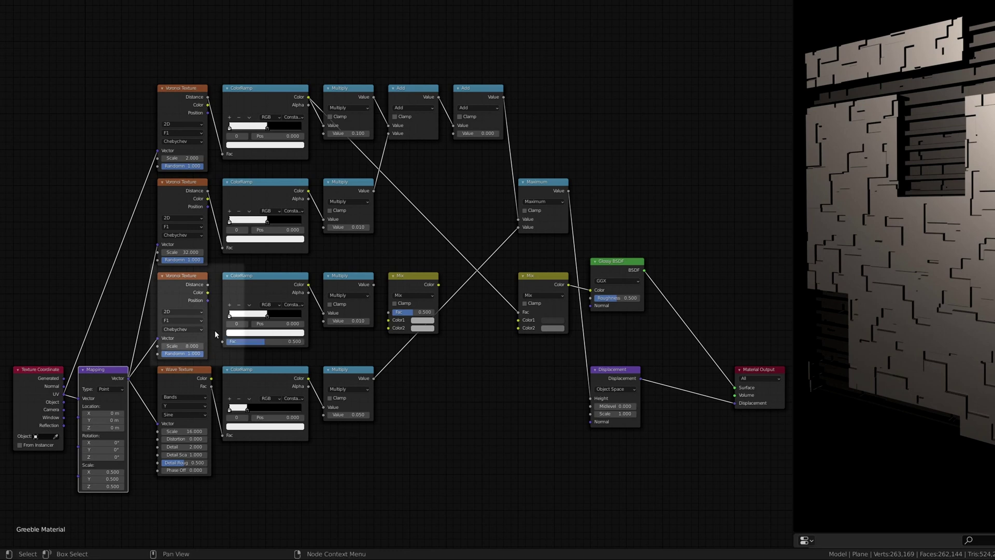
{"action": "left_click_drag", "start_coordinate": [207, 293], "coordinate": [219, 339]}
- Set the third row's Multiply value to 0.05 and link its output to the second Add node
{"action": "left_click", "coordinate": [353, 321]}
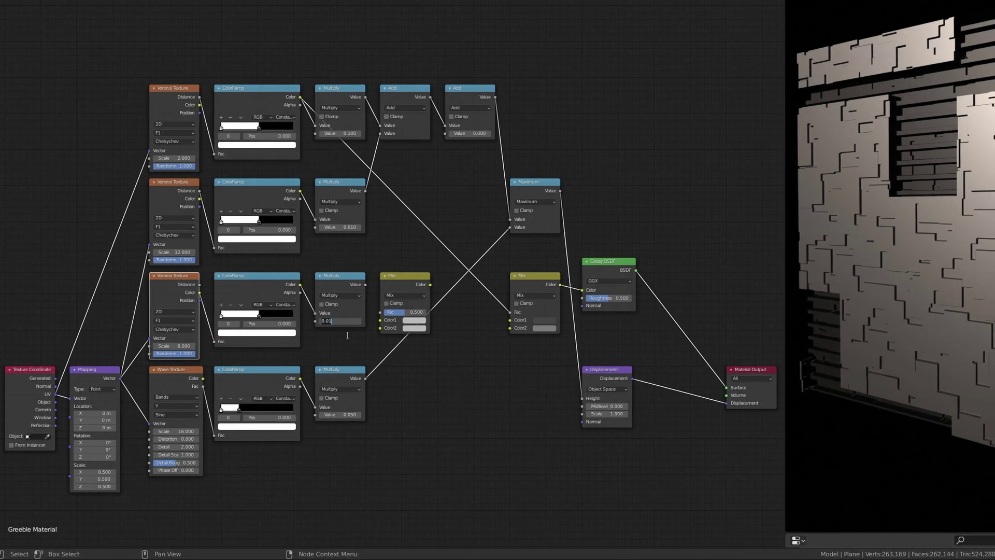
{"action": "key", "text": "BackSpace"}
{"action": "type", "text": "50"}
{"action": "key", "text": "Return"}
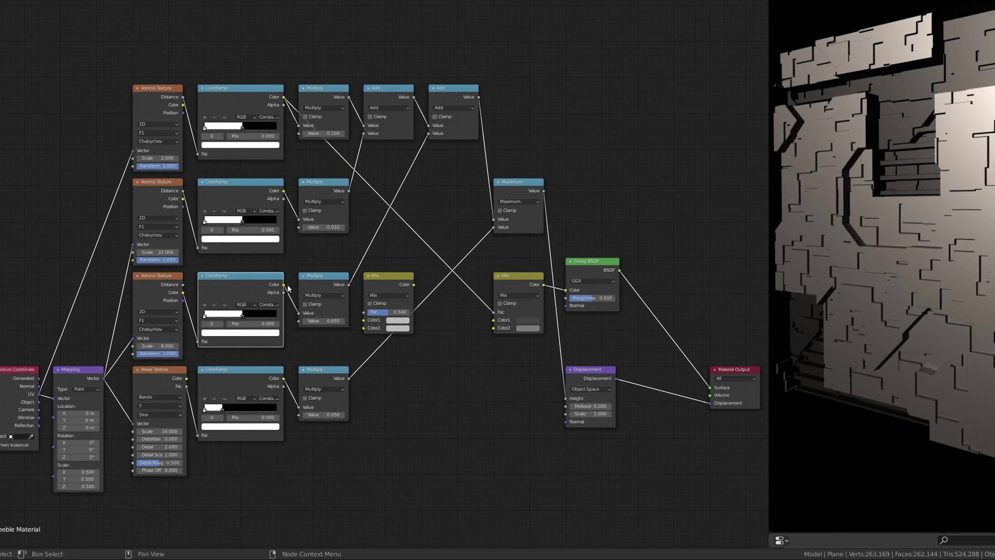
- Drive the new MixRGB factor with the third ColorRamp's Color to blend two greys, and feed the result into the other Mix node's Color2
{"action": "left_click_drag", "start_coordinate": [295, 284], "coordinate": [359, 312]}
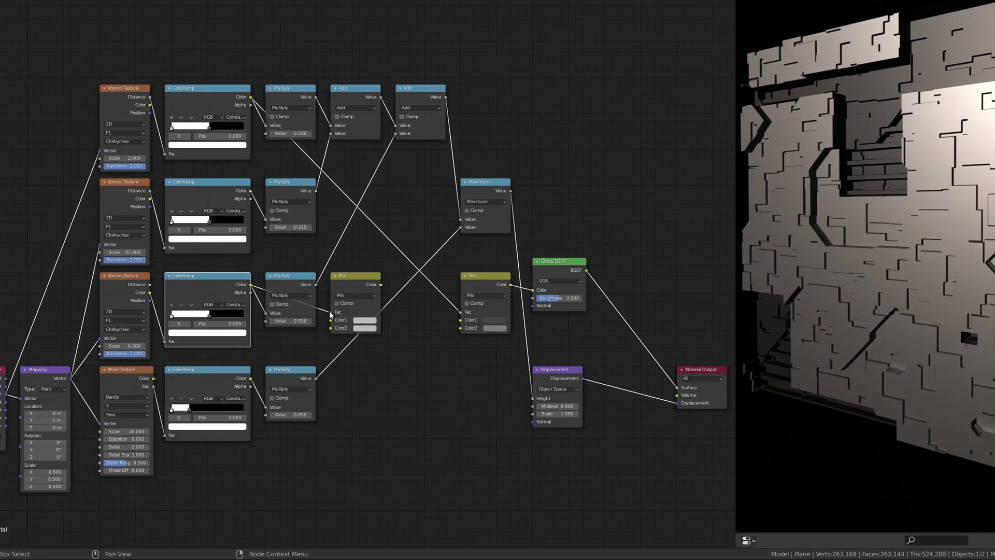
{"action": "left_click", "coordinate": [365, 320]}
{"action": "left_click", "coordinate": [364, 320]}
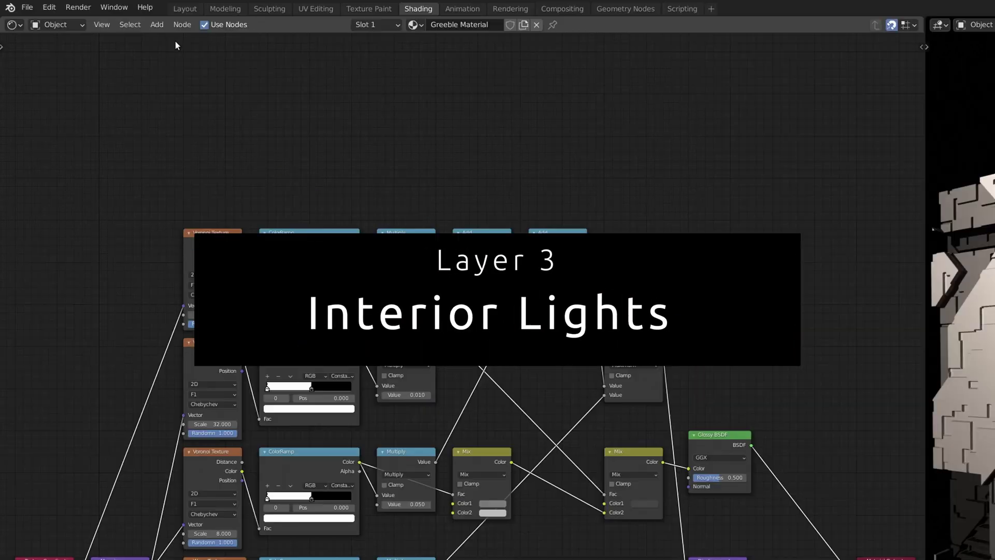
- Add a Math node beside the Maximum node, above the Glossy BSDF
{"action": "left_click", "coordinate": [166, 40]}
{"action": "type", "text": "add"}
{"action": "key", "text": "Return"}
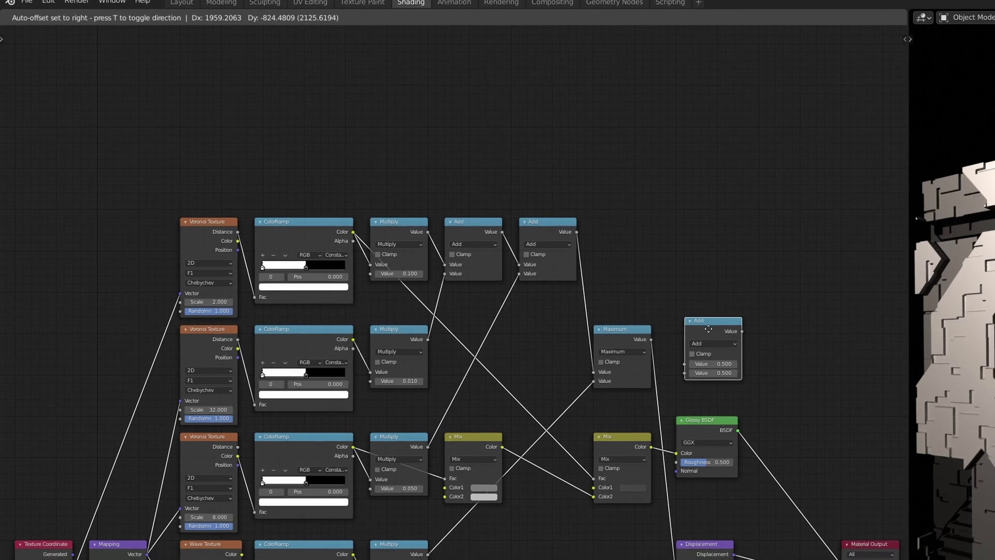
{"action": "left_click", "coordinate": [700, 326]}
- Add an Emission shader directly below the Glossy BSDF
{"action": "key", "text": "shift+a"}
{"action": "type", "text": "emission"}
{"action": "key", "text": "Return"}
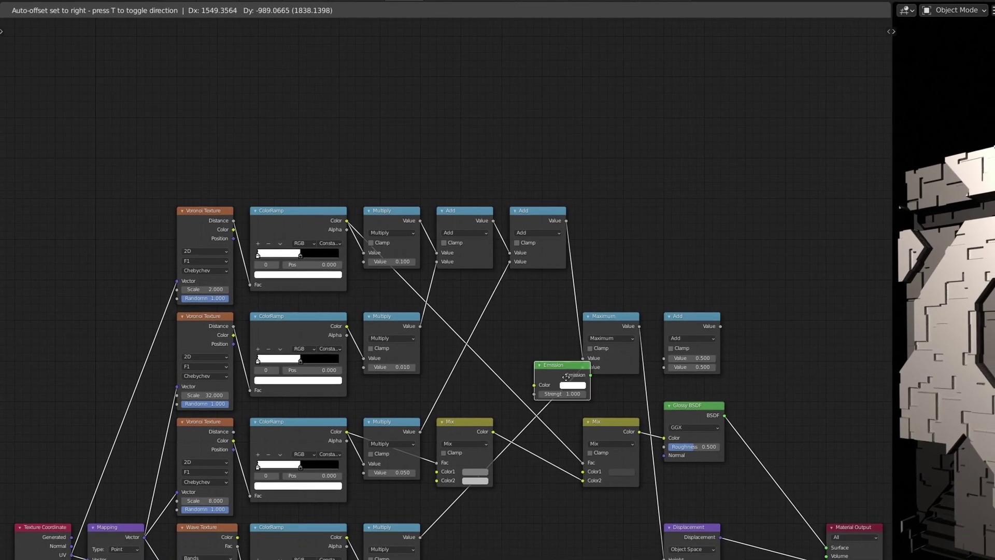
{"action": "left_click", "coordinate": [688, 475]}
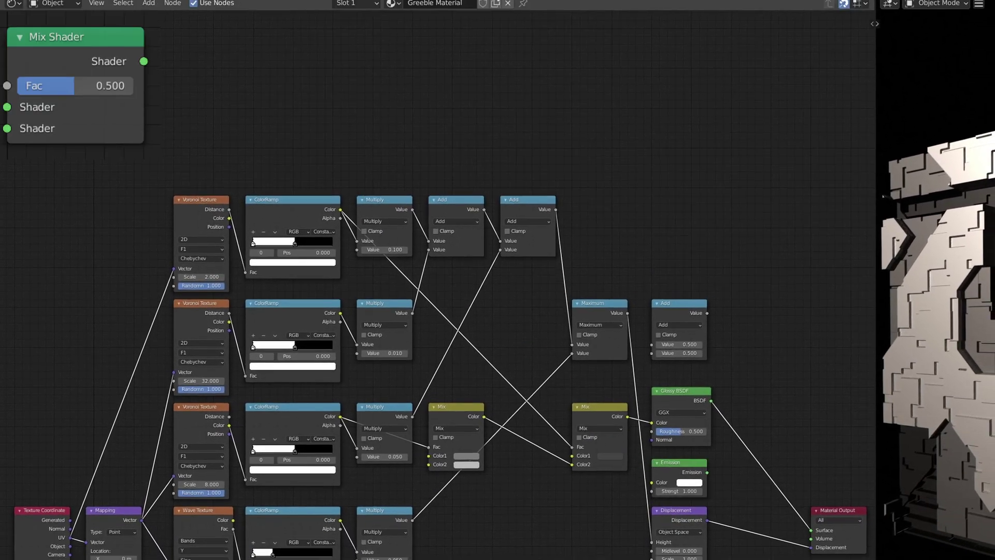
- Insert a Mix Shader on the link between the Glossy BSDF and the Material Output's Surface
{"action": "key", "text": "shift+a"}
{"action": "type", "text": "mix shader"}
{"action": "key", "text": "Return"}
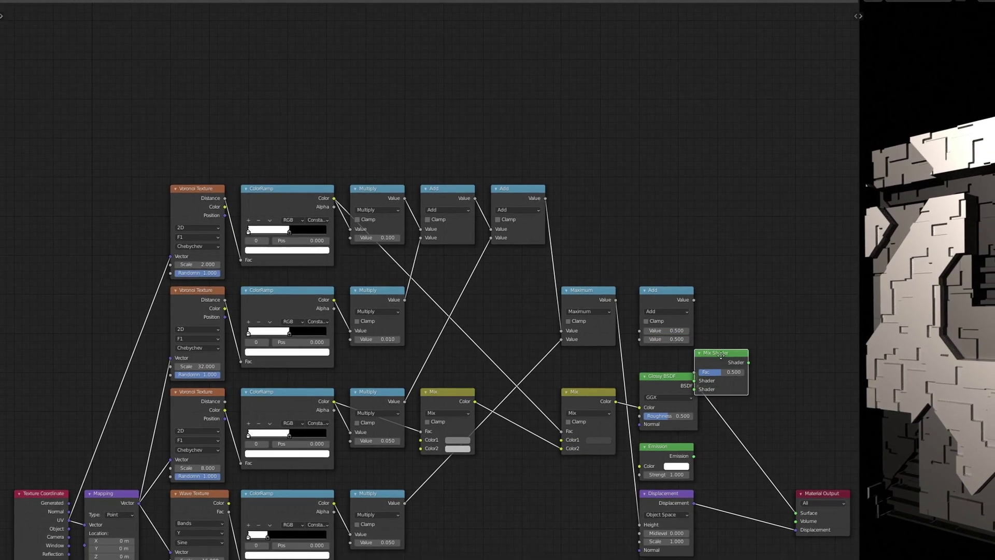
{"action": "left_click", "coordinate": [772, 402]}
- Feed the Maximum node's value into the neighbouring Math node, and change that node to Less Than with a threshold of 0.005
{"action": "left_click_drag", "start_coordinate": [609, 294], "coordinate": [633, 323]}
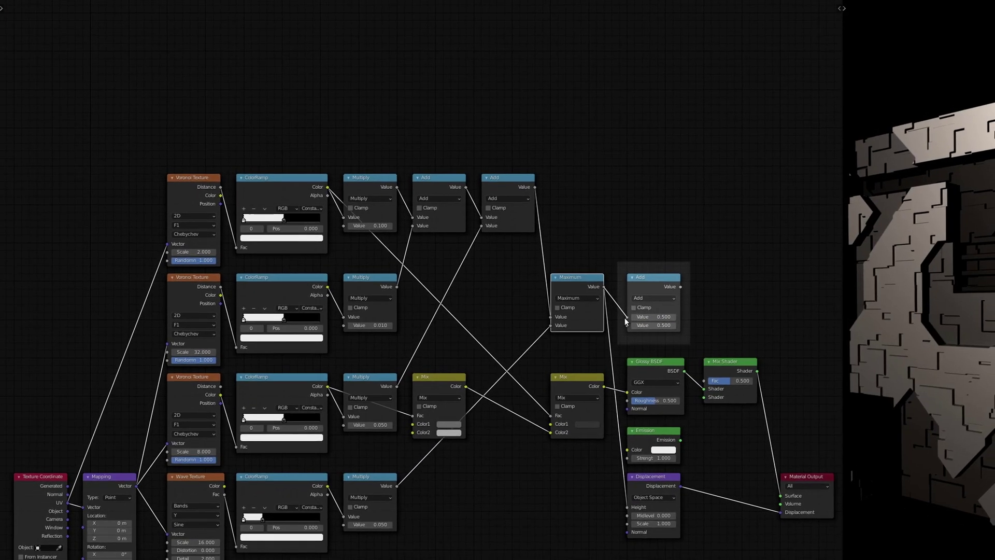
{"action": "left_click", "coordinate": [635, 291]}
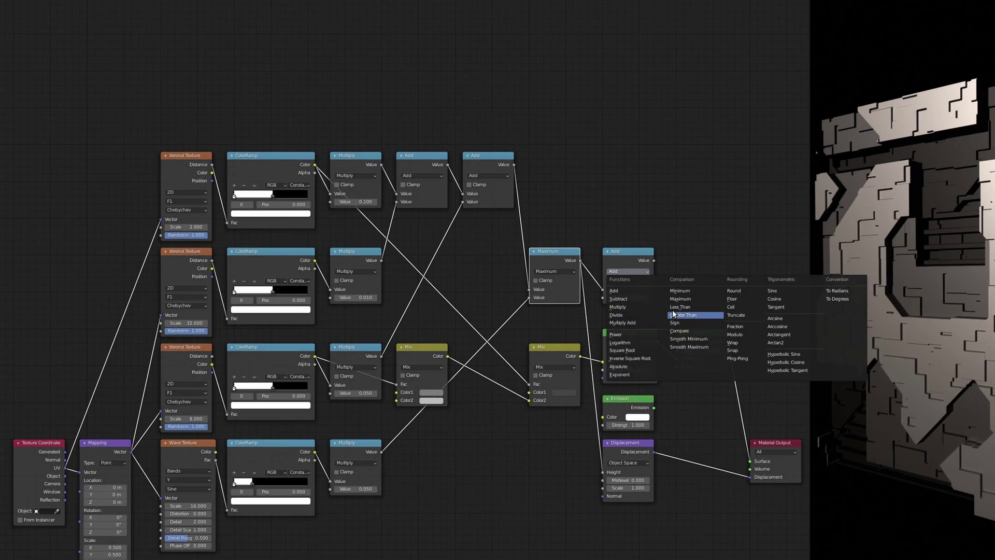
{"action": "left_click", "coordinate": [685, 313]}
{"action": "left_click", "coordinate": [621, 290]}
{"action": "type", "text": "0.5"}
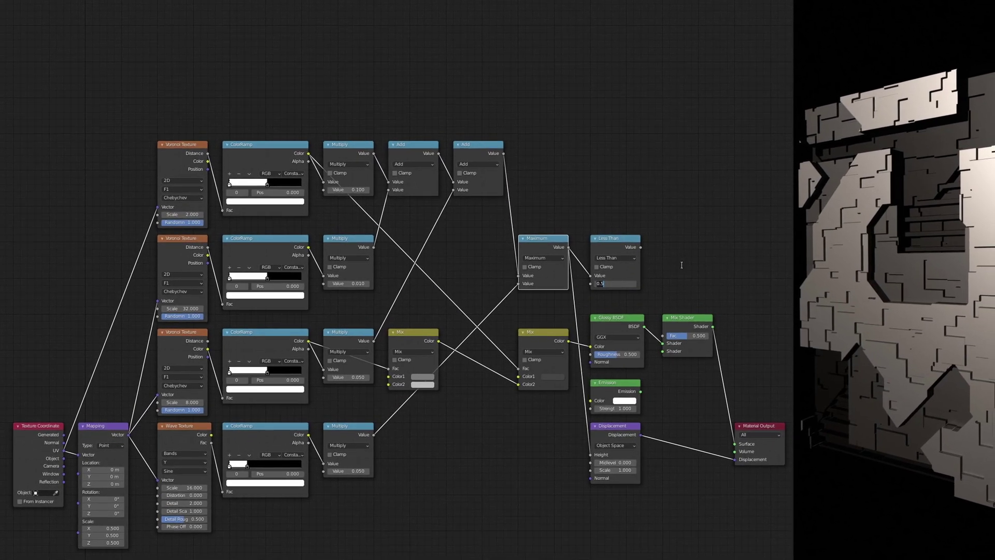
- Drive the Mix Shader's Fac with the Less Than value, and feed its second shader with a cyan Emission of strength 5
{"action": "left_click_drag", "start_coordinate": [652, 323], "coordinate": [661, 341]}
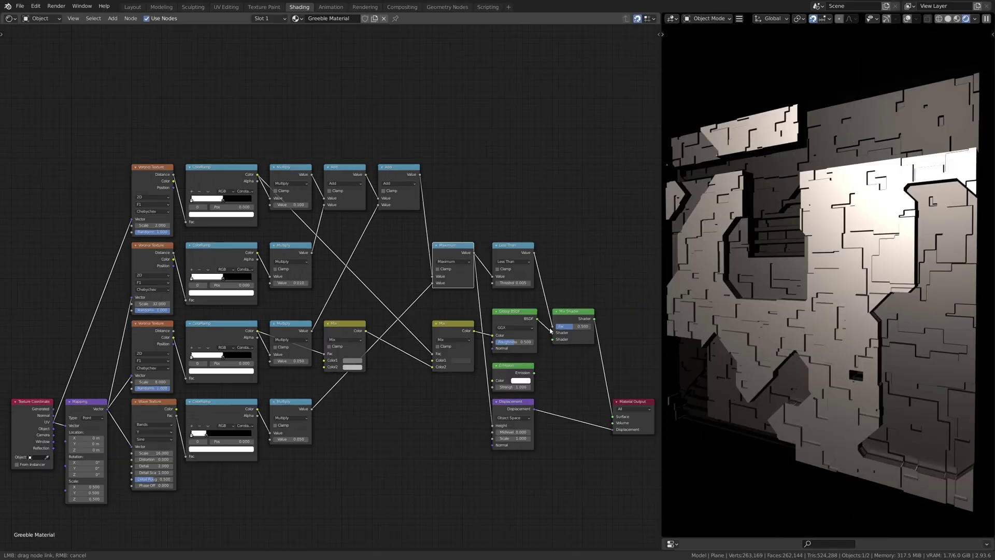
{"action": "left_click_drag", "start_coordinate": [552, 331], "coordinate": [553, 327]}
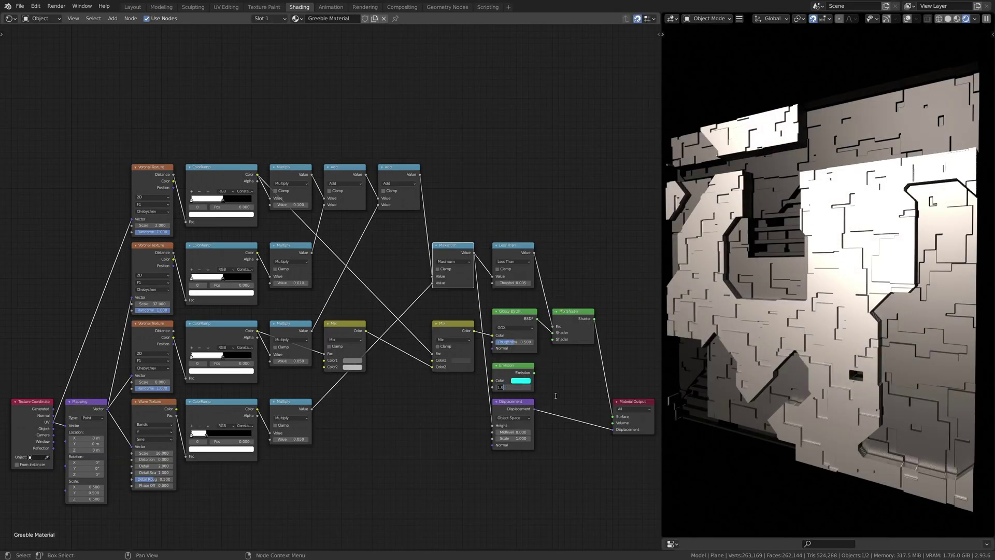
{"action": "type", "text": "5"}
{"action": "key", "text": "Return"}
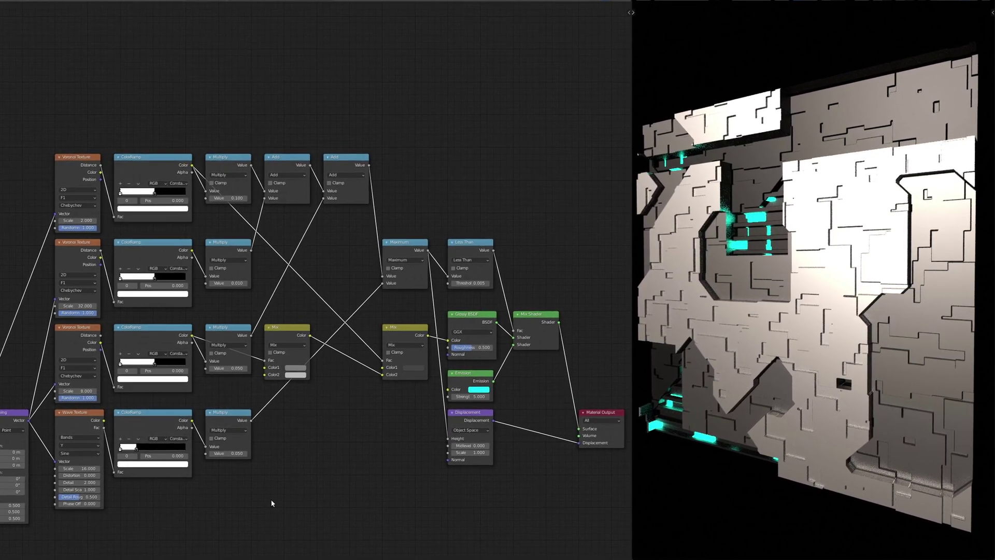
- Adjust the Less Than node's threshold to 0.05 to control how much of the recessed area emits light
{"action": "left_click", "coordinate": [469, 285]}
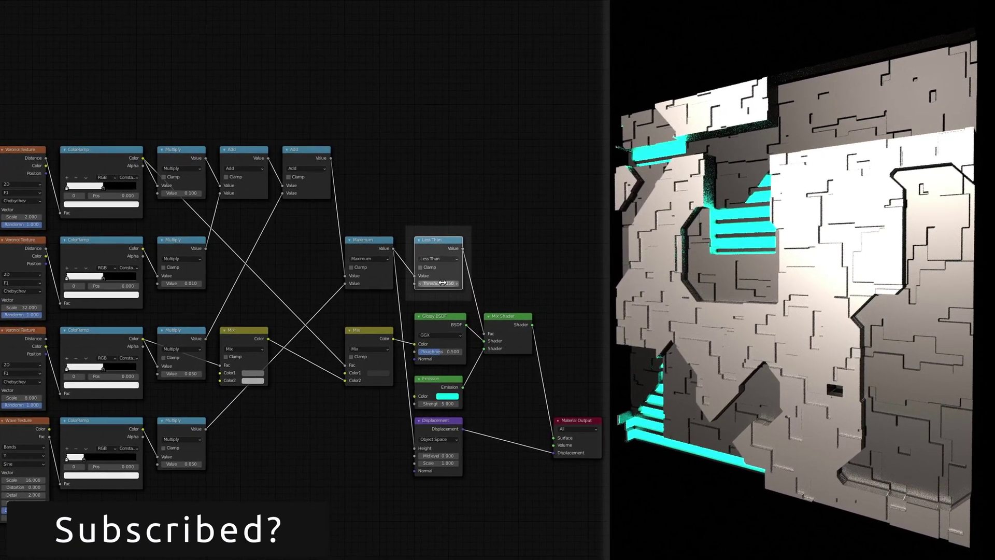
{"action": "left_click", "coordinate": [442, 283]}
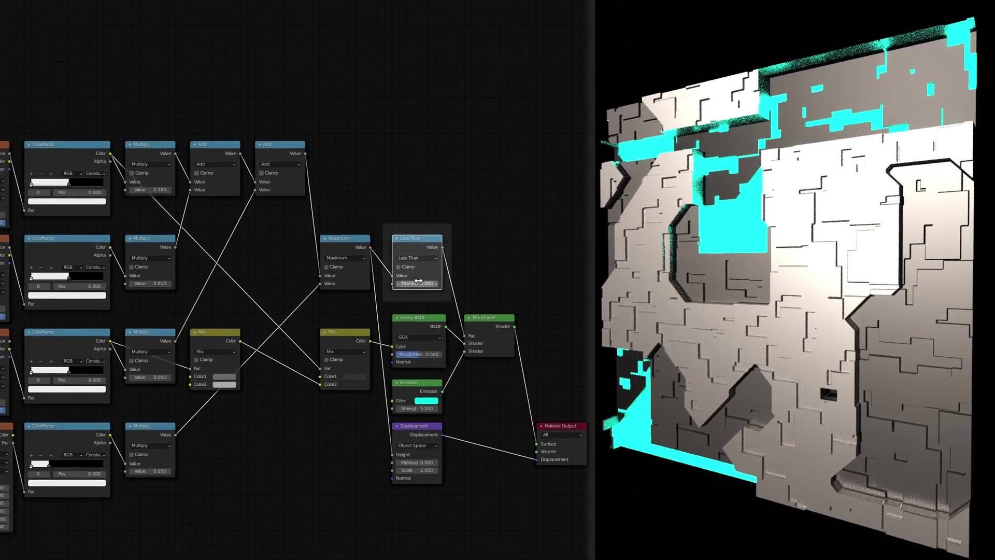
{"action": "key", "text": "Return"}
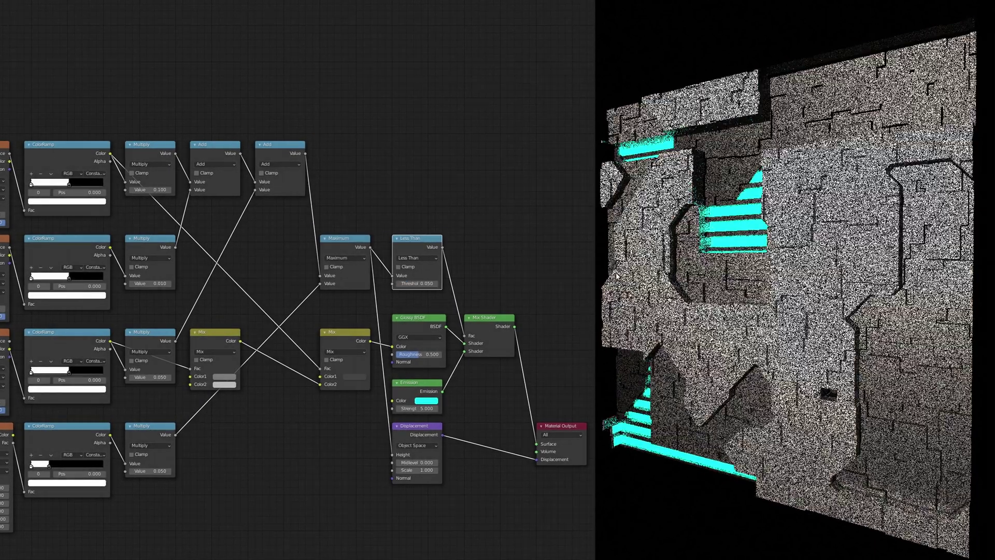